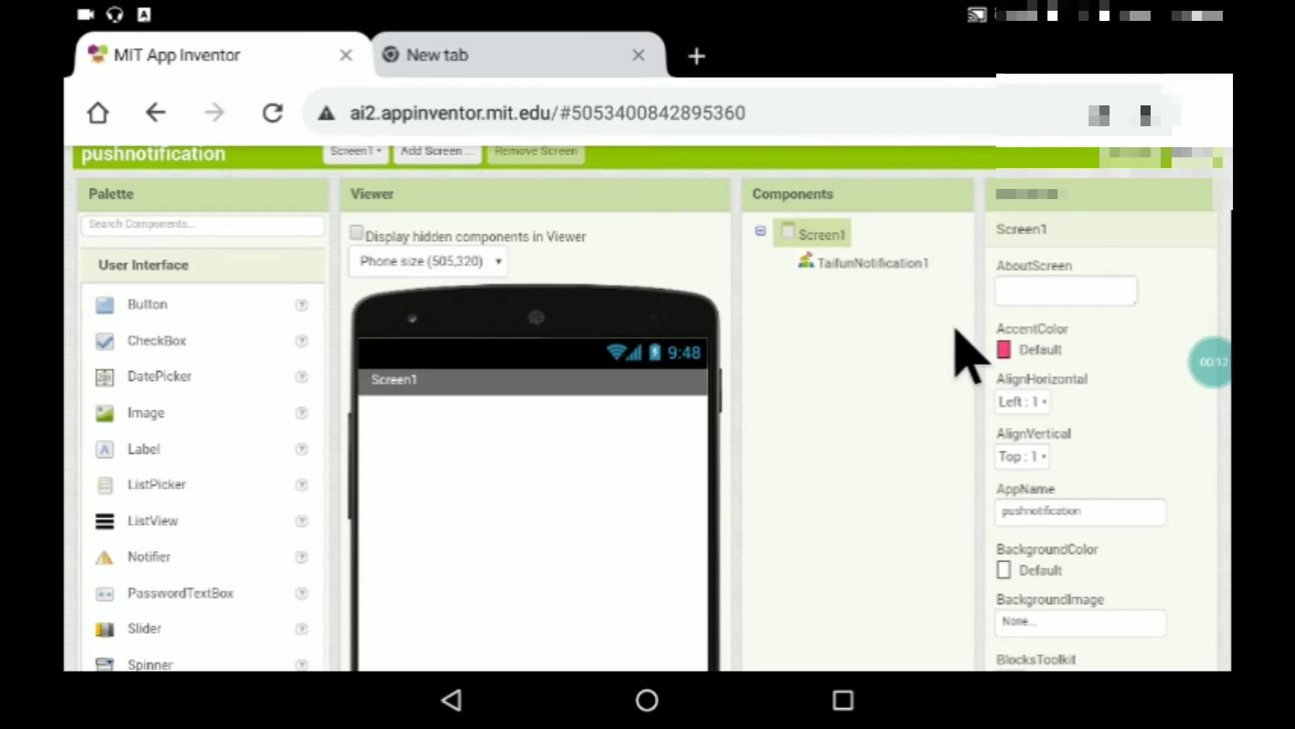
# - Add a TaifunNotification from the Extension palette, then delete the duplicate TaifunNotification2
pyautogui.moveTo(608, 11); pyautogui.dragTo(178, 324)
pyautogui.click(543, 605)
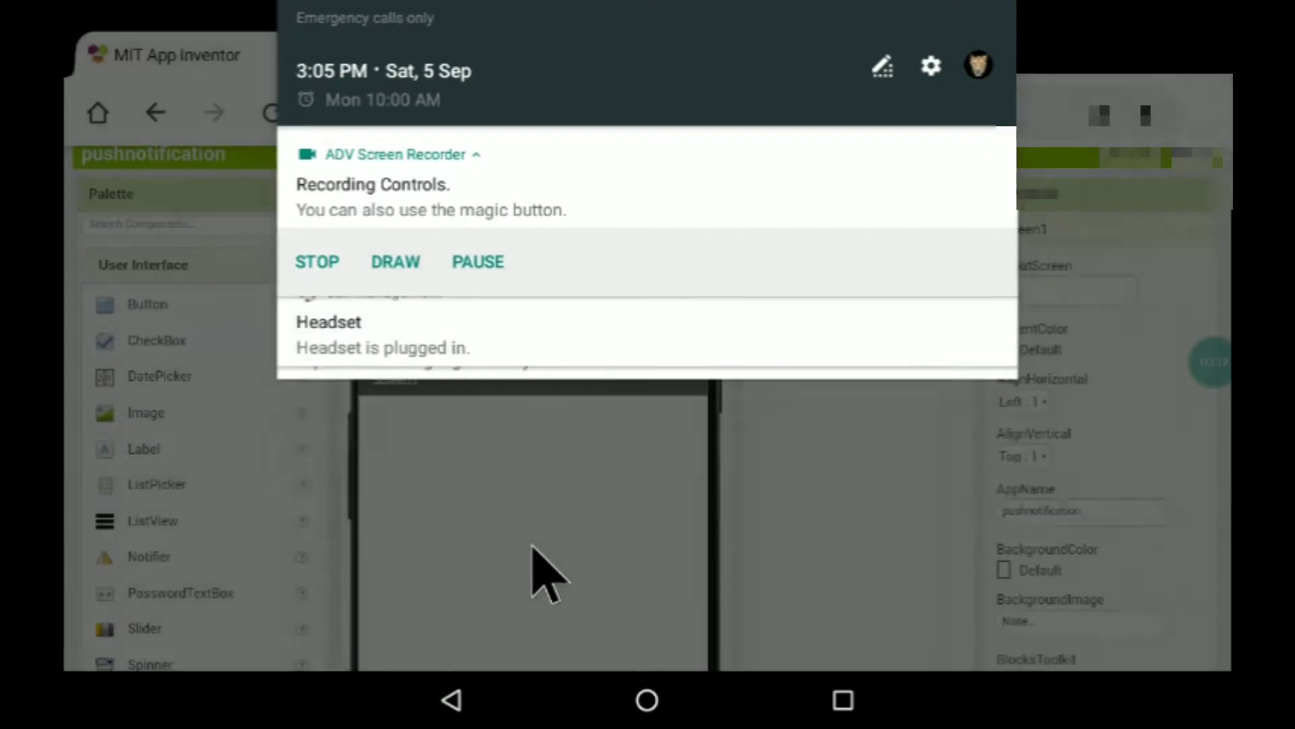
pyautogui.scroll(-3, 547, 567)
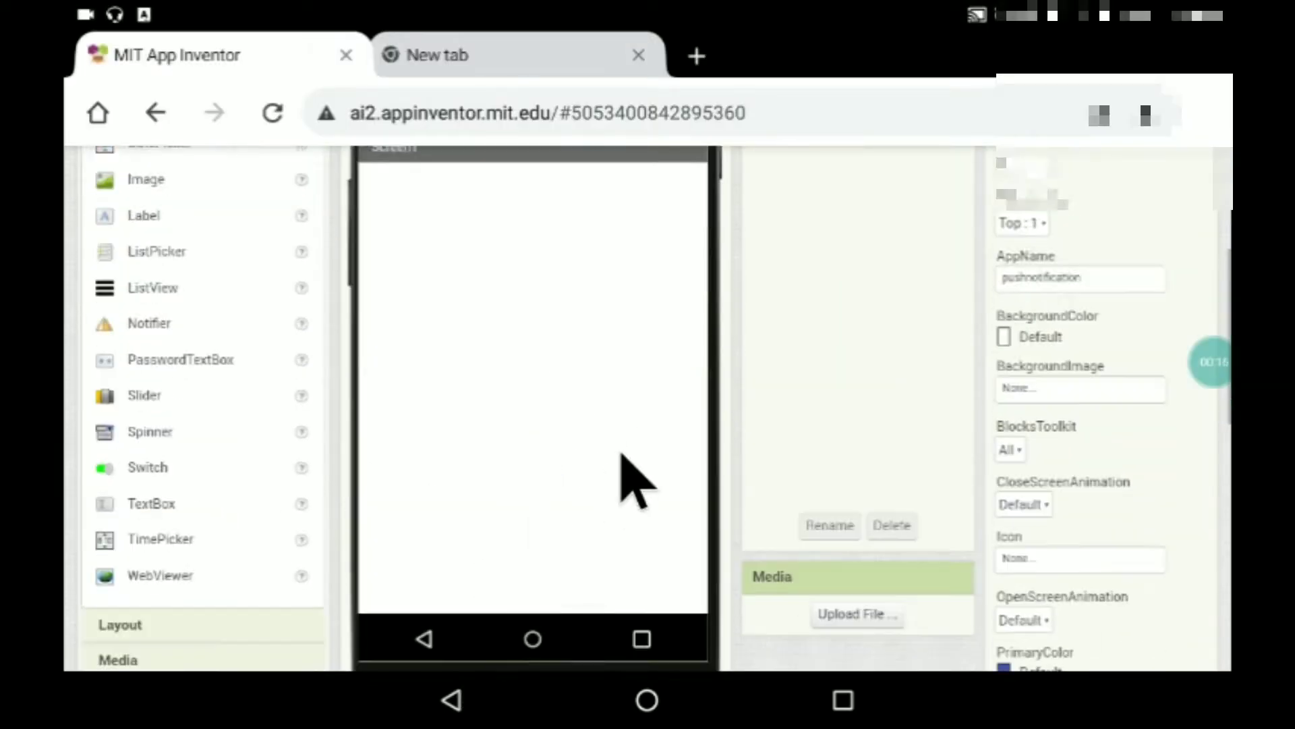
pyautogui.scroll(-1, 668, 460)
pyautogui.scroll(-1, 696, 447)
pyautogui.scroll(-2, 708, 445)
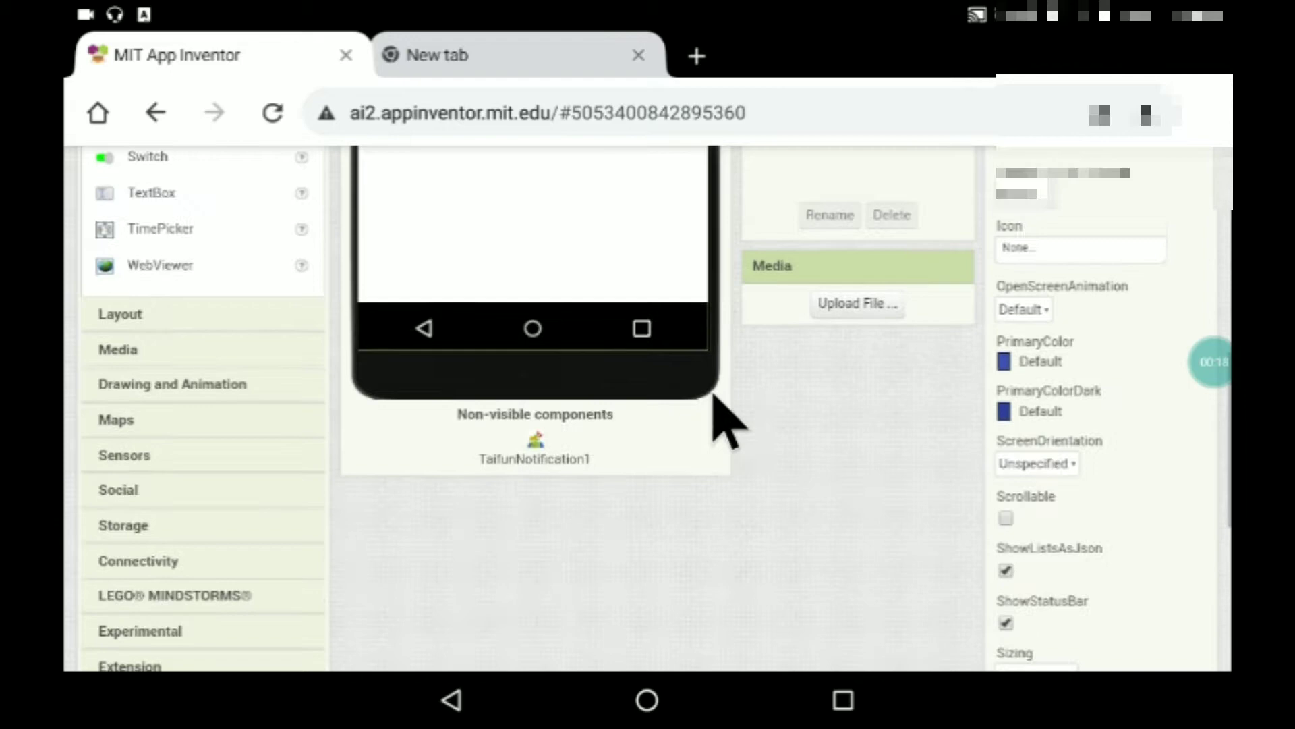
pyautogui.scroll(-2, 723, 419)
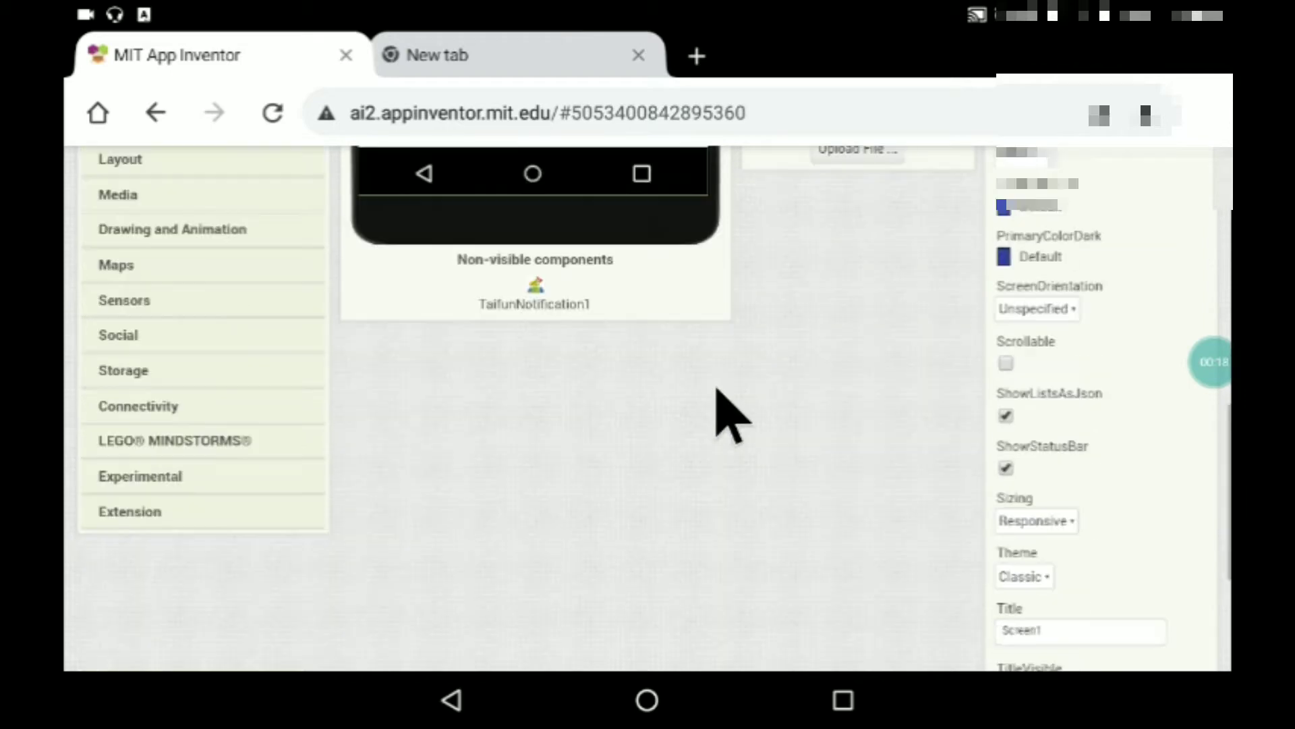
pyautogui.click(159, 511)
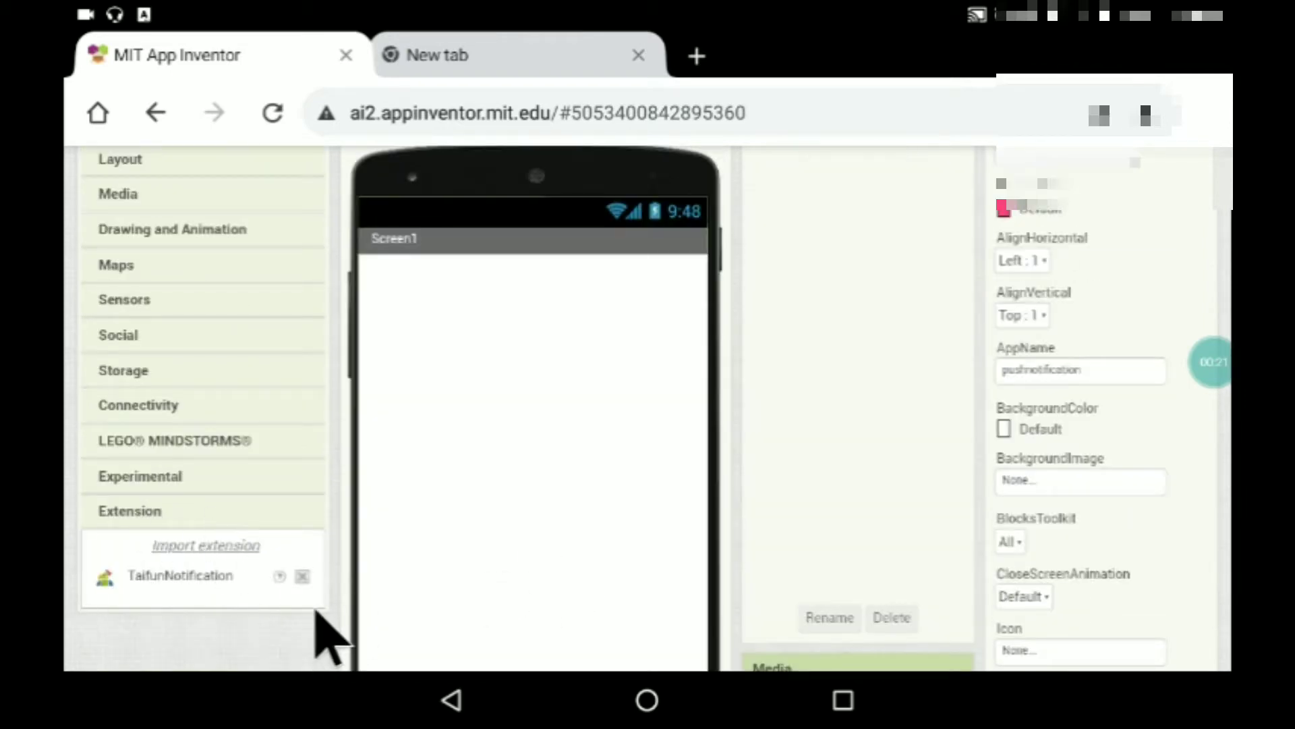
pyautogui.click(234, 585)
pyautogui.moveTo(511, 574); pyautogui.dragTo(577, 542)
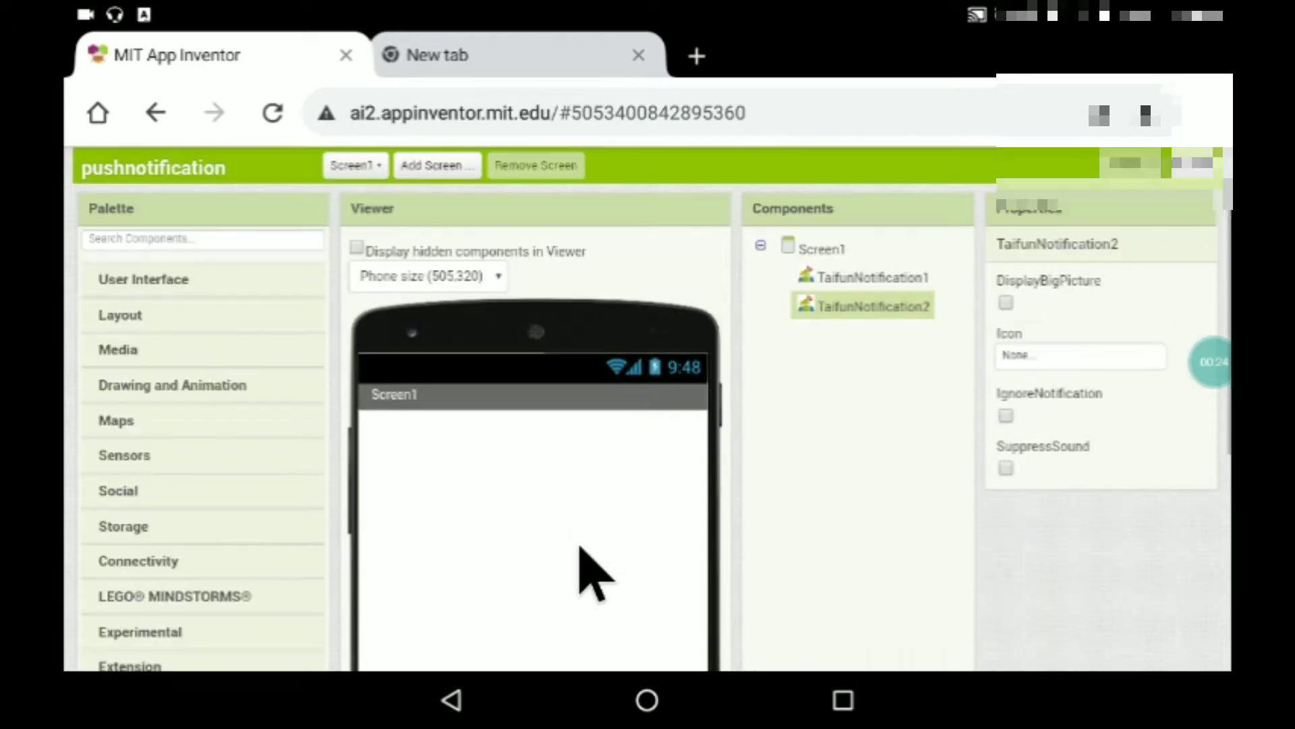
pyautogui.scroll(-2, 597, 566)
pyautogui.scroll(-2, 972, 607)
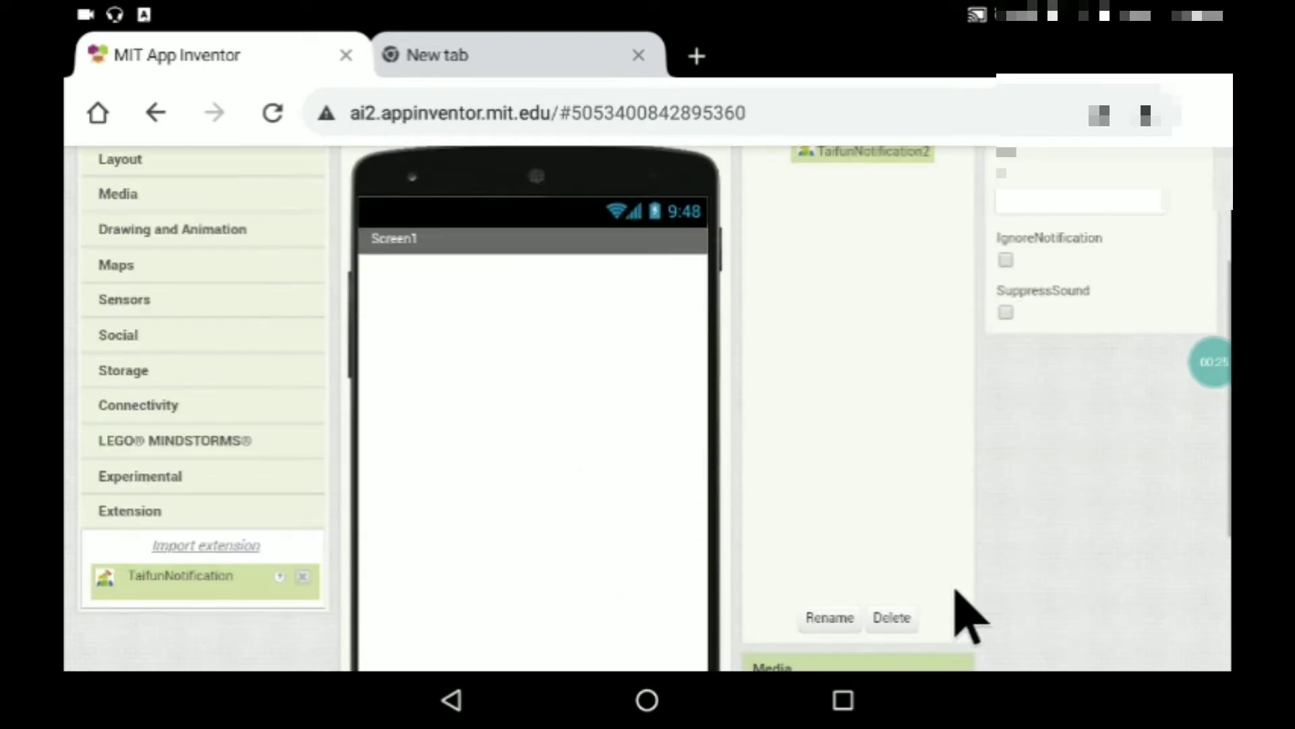
pyautogui.click(903, 618)
pyautogui.click(653, 419)
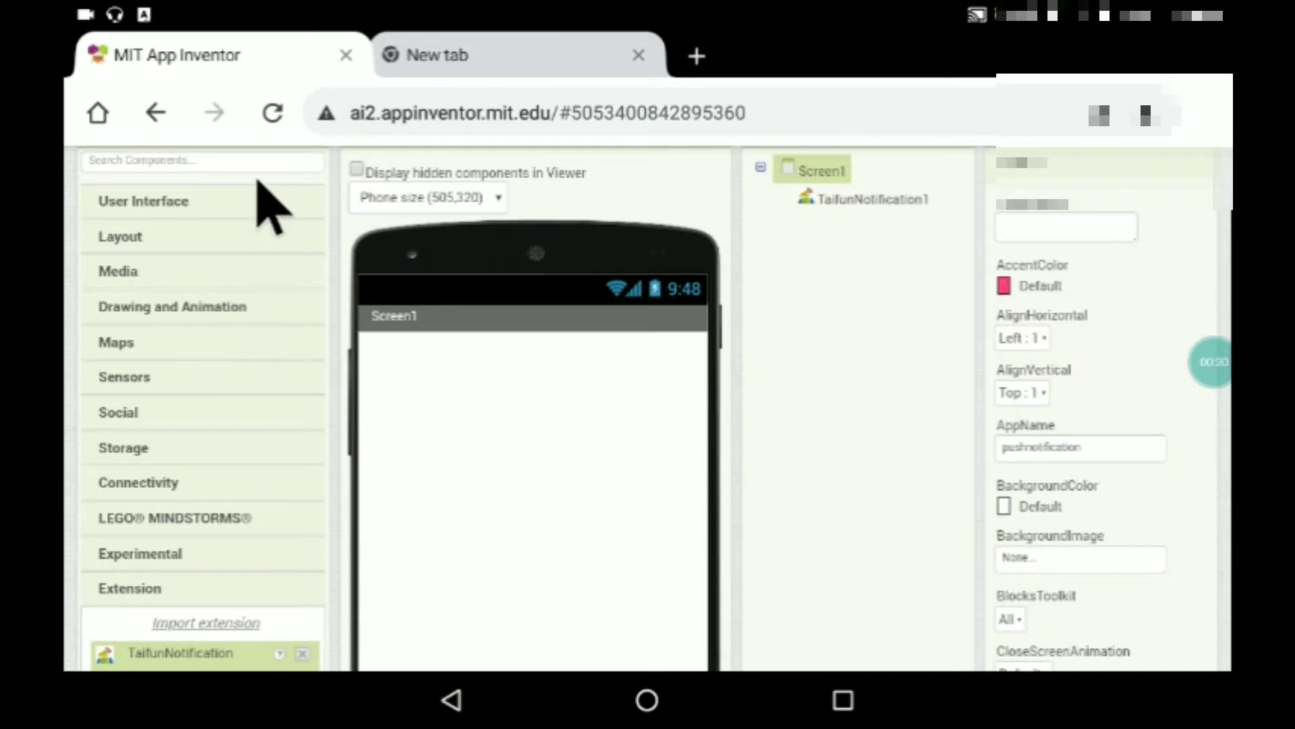
# - Switch to User Interface components and untick Screen1's TitleVisible
pyautogui.click(253, 218)
pyautogui.scroll(-5, 384, 361)
pyautogui.scroll(-5, 463, 419)
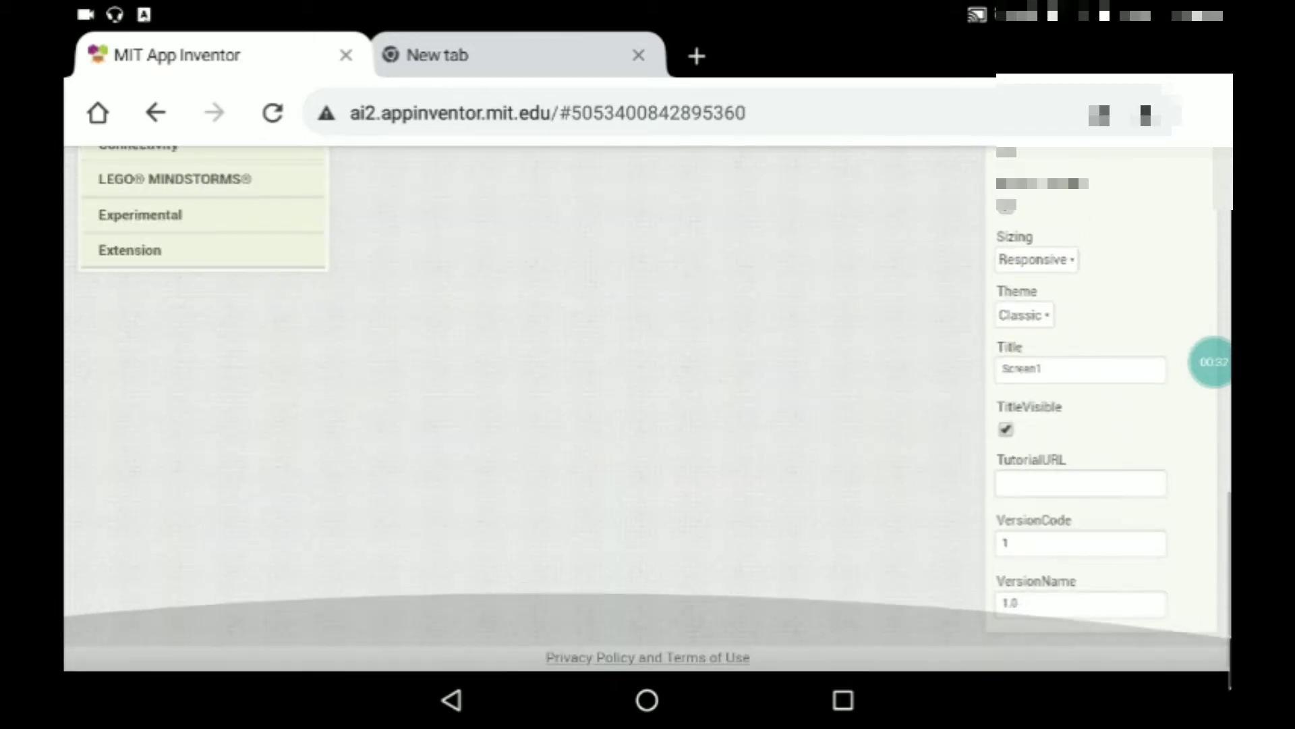
pyautogui.click(1004, 430)
pyautogui.scroll(2, 775, 384)
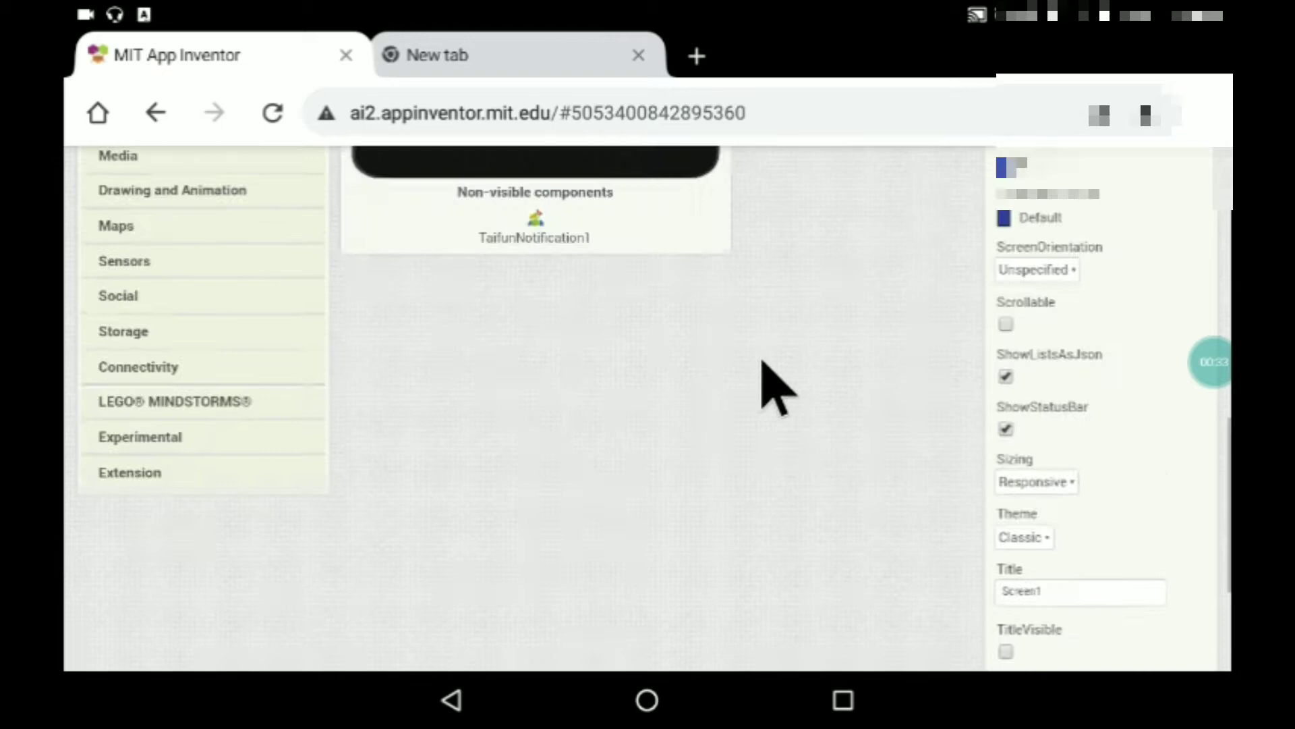
pyautogui.scroll(2, 776, 385)
pyautogui.scroll(1, 122, 267)
pyautogui.scroll(1, 233, 511)
pyautogui.scroll(1, 153, 465)
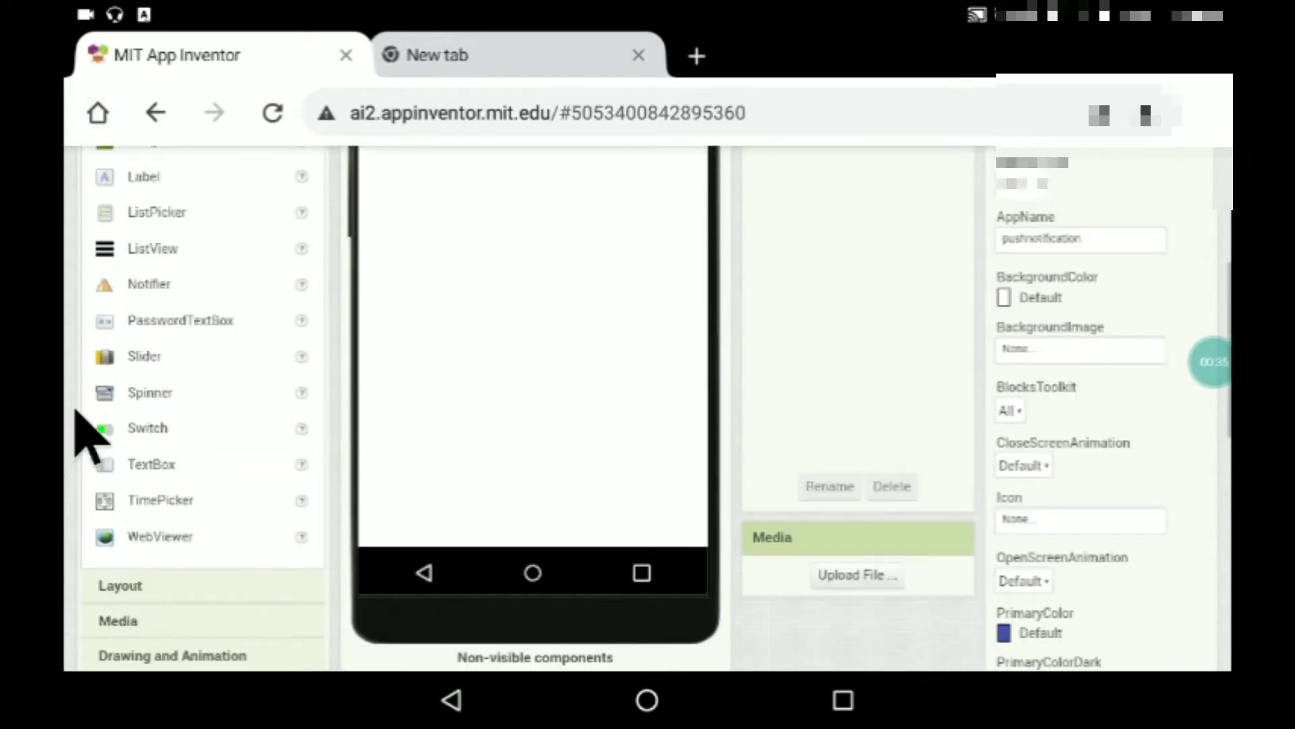
pyautogui.scroll(1, 72, 428)
pyautogui.moveTo(169, 558)
pyautogui.mouseDown()
pyautogui.moveTo(148, 526)
pyautogui.moveTo(512, 339)
pyautogui.mouseUp()
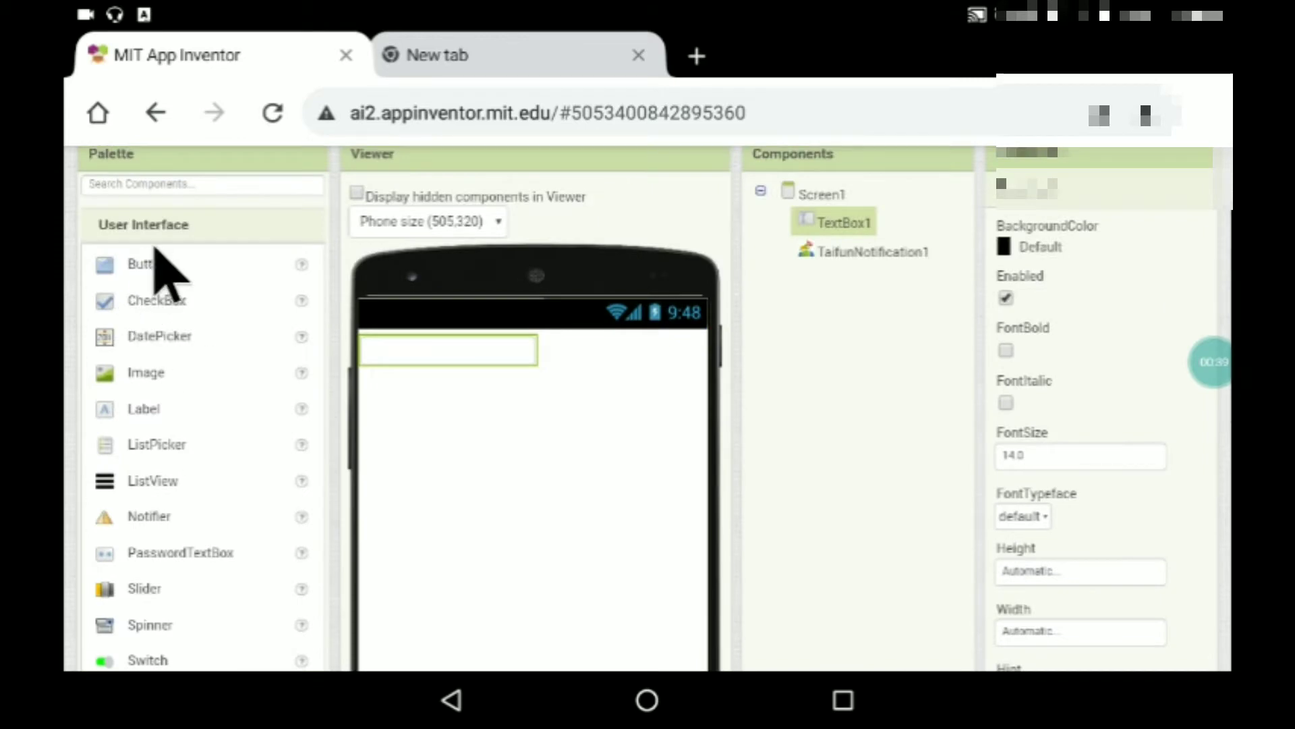
# - Place a Button below the text box, label it Send, and cancel the stray file upload
pyautogui.moveTo(164, 265); pyautogui.dragTo(405, 400)
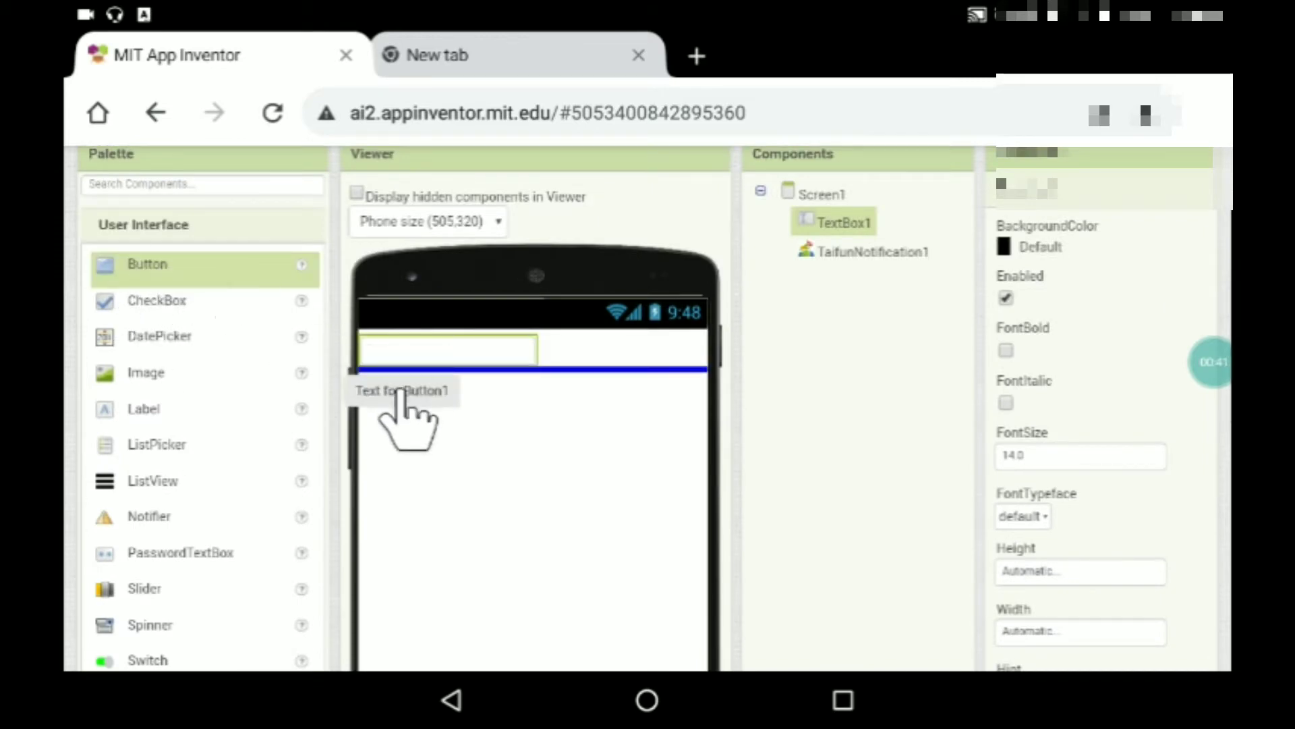
pyautogui.scroll(-3, 1112, 456)
pyautogui.scroll(-2, 1122, 486)
pyautogui.scroll(-2, 1063, 493)
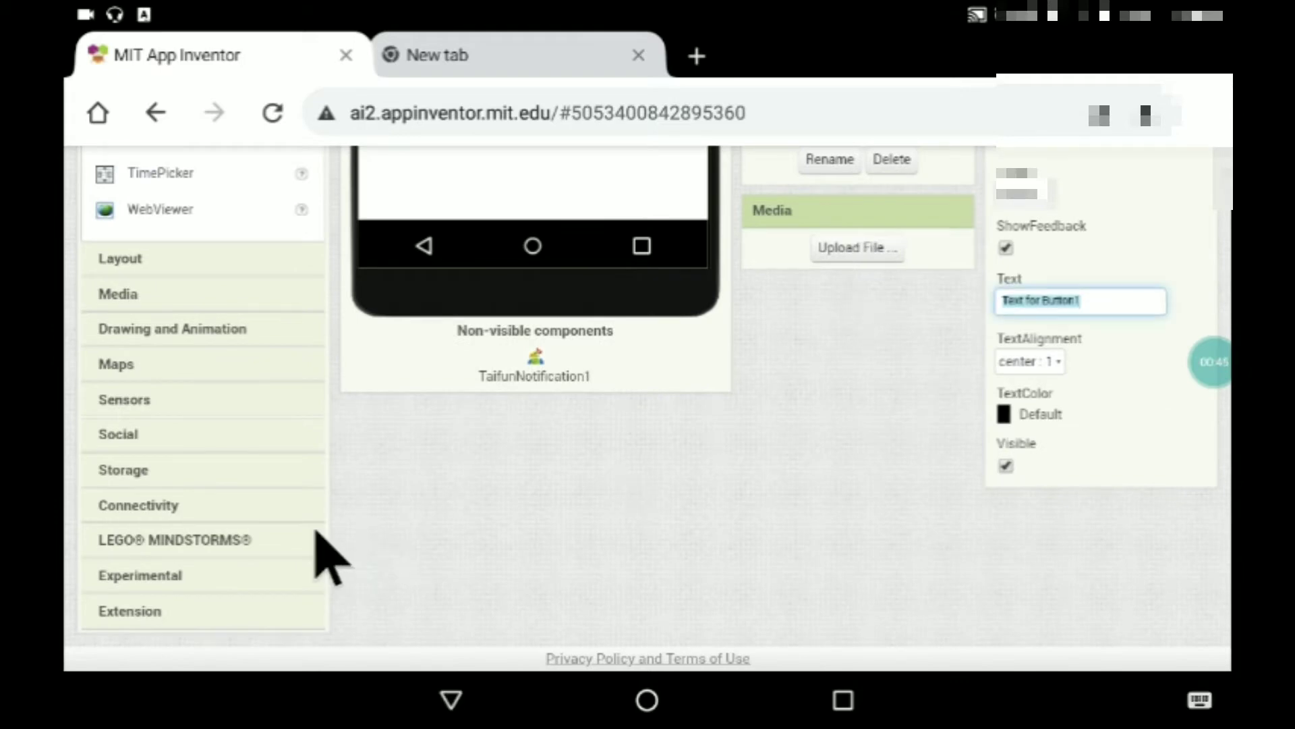
pyautogui.write('Se')
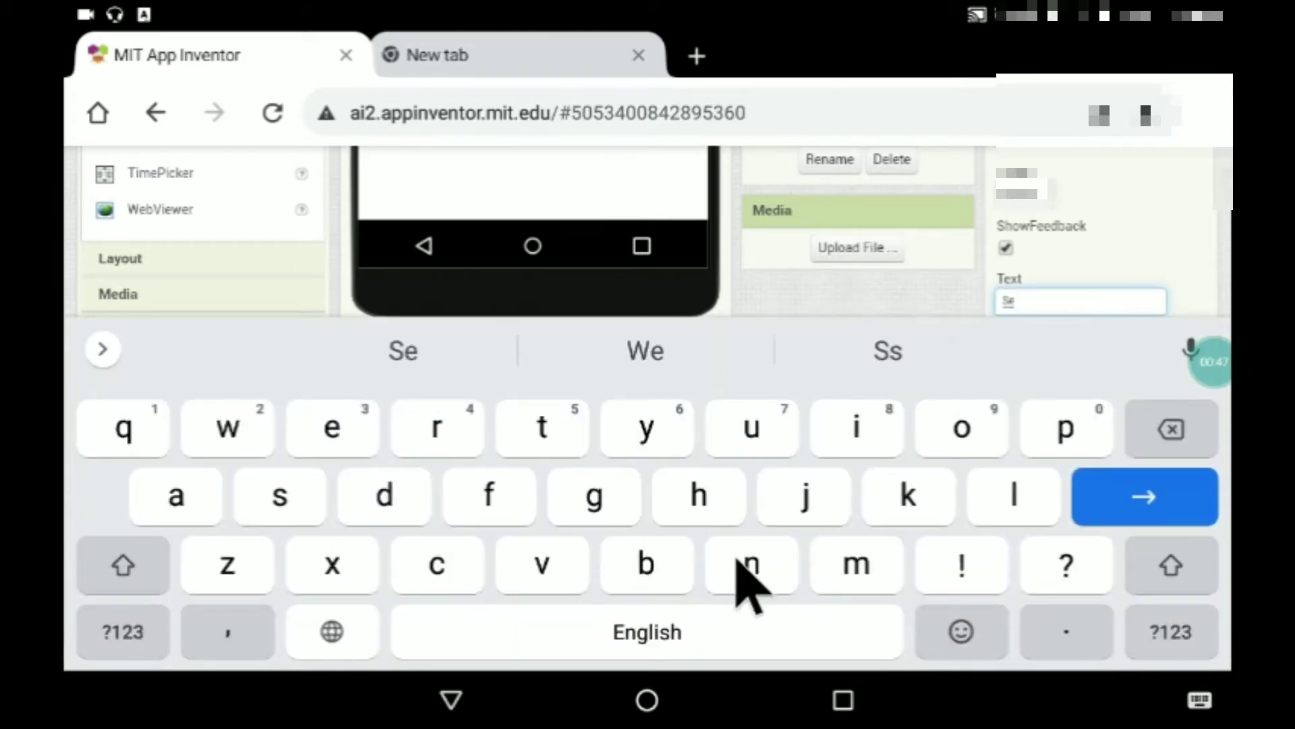
pyautogui.write('n')
pyautogui.click(355, 496)
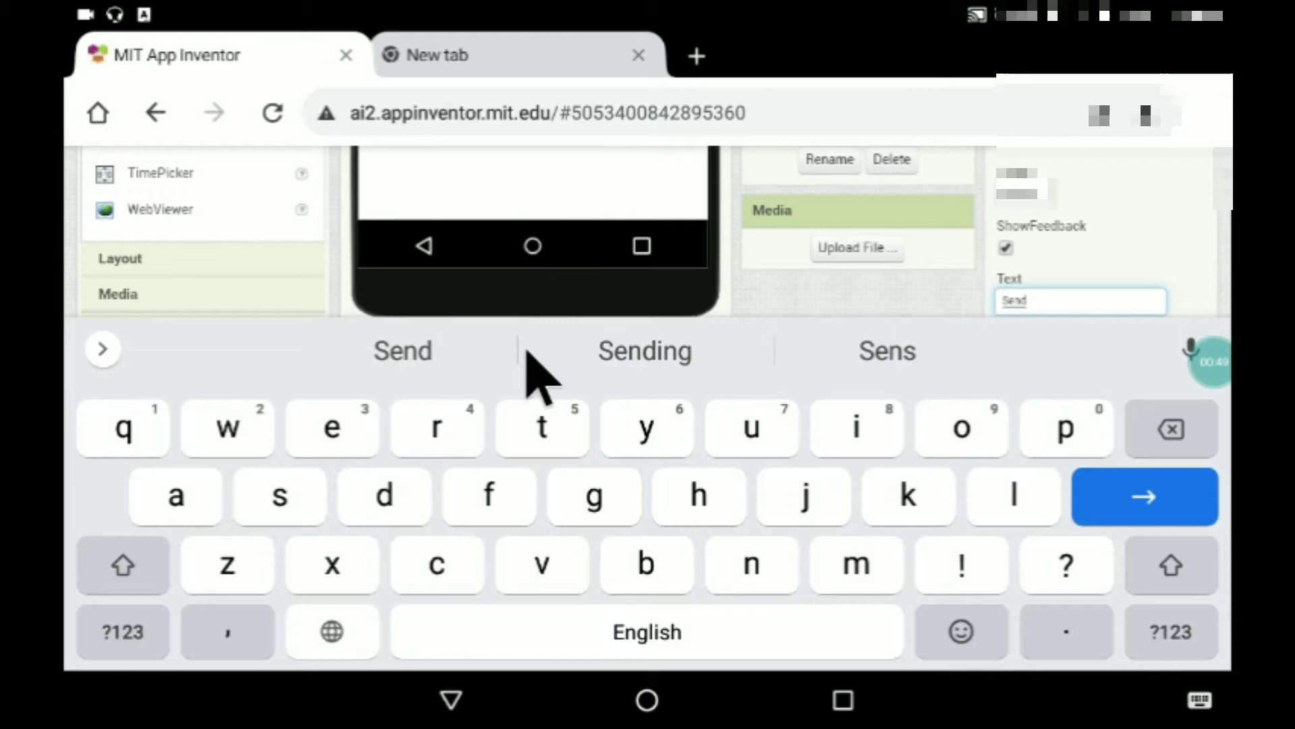
pyautogui.click(410, 360)
pyautogui.click(815, 253)
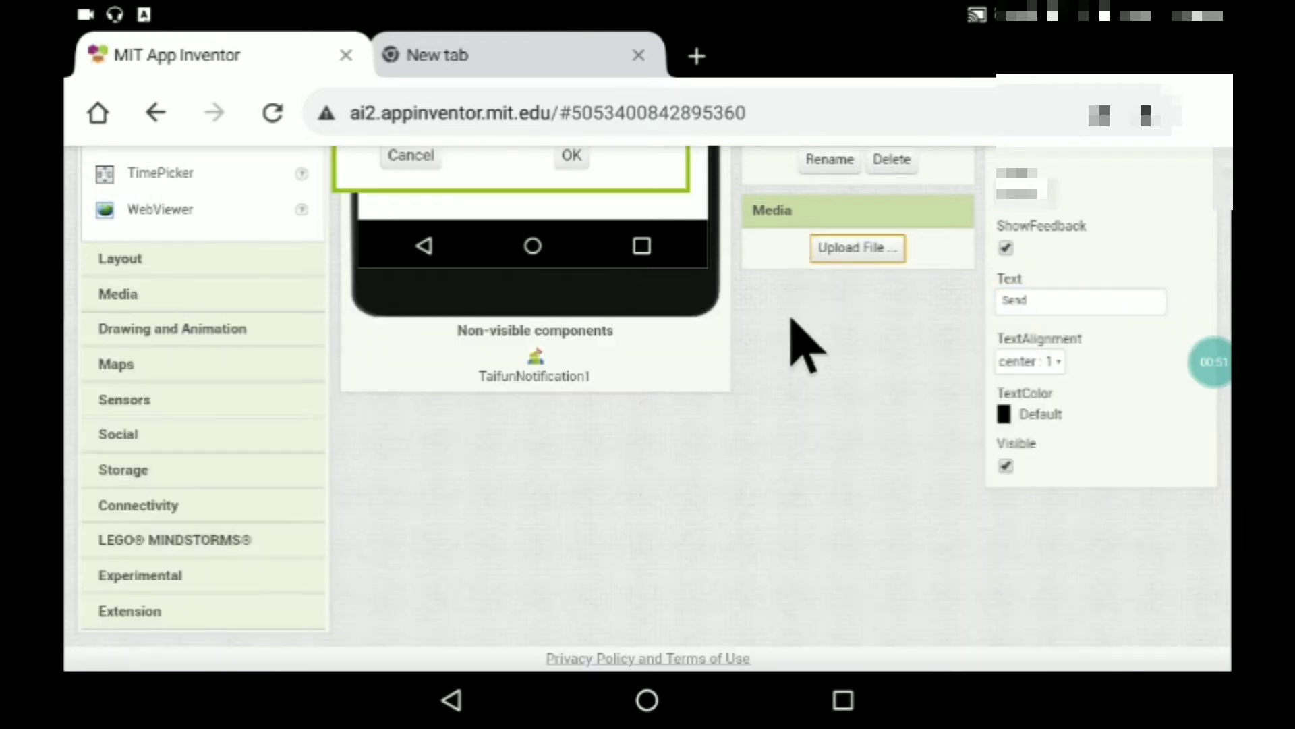
pyautogui.scroll(1, 526, 183)
pyautogui.click(425, 244)
pyautogui.scroll(3, 483, 376)
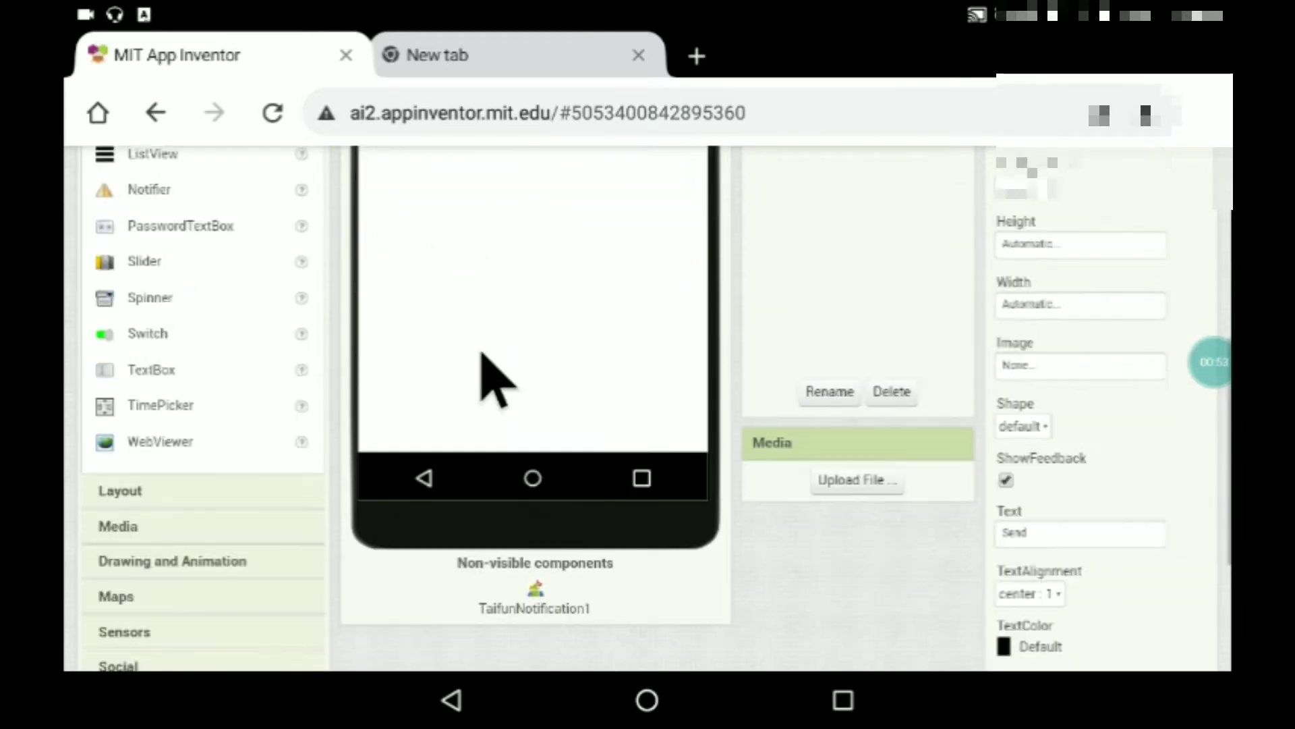
pyautogui.scroll(3, 578, 375)
pyautogui.scroll(3, 425, 269)
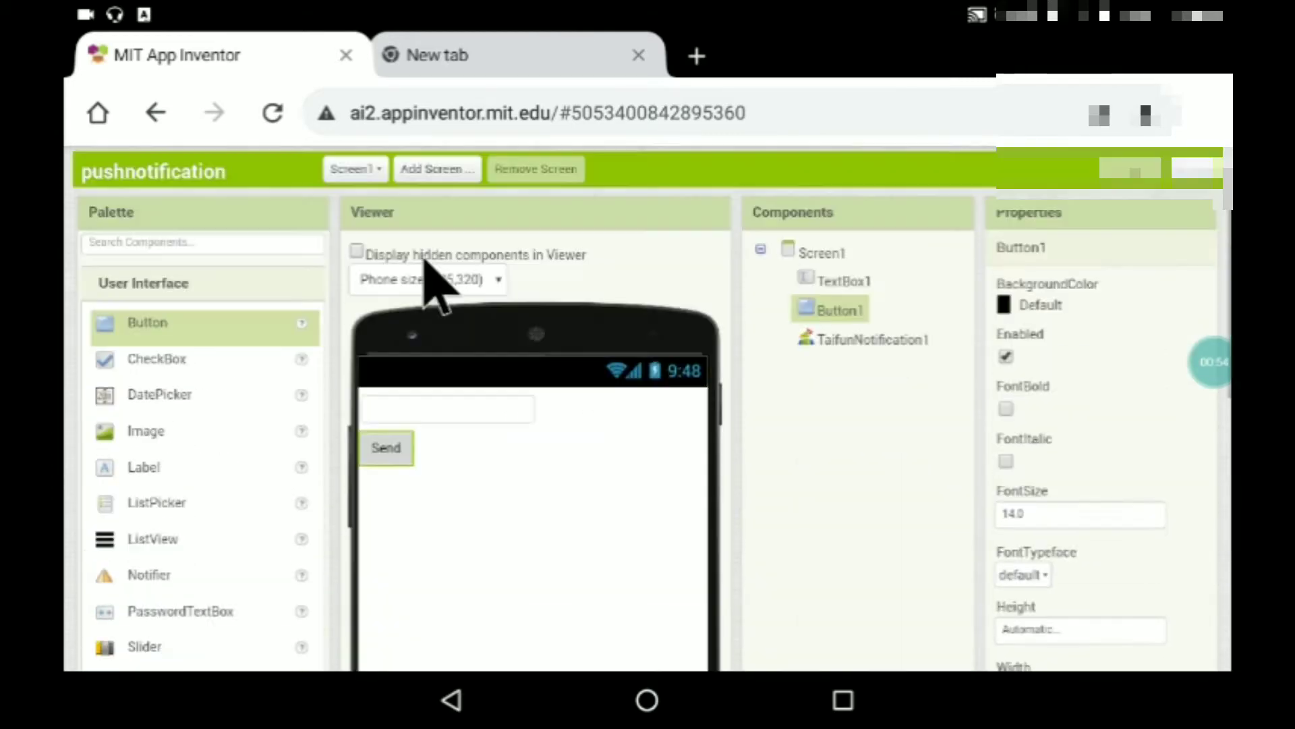
# - Place a when Button1.Click event block, then return to the Designer and select TaifunNotification1
pyautogui.click(1194, 170)
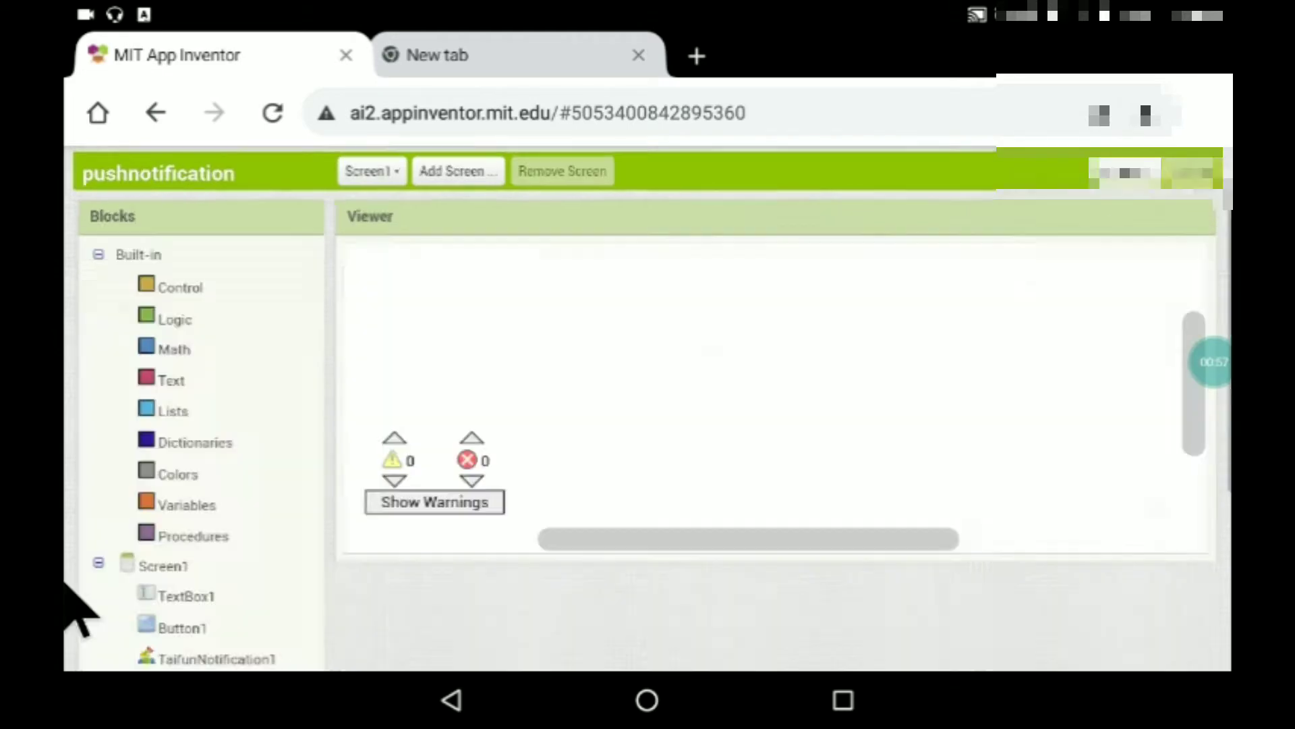
pyautogui.click(199, 625)
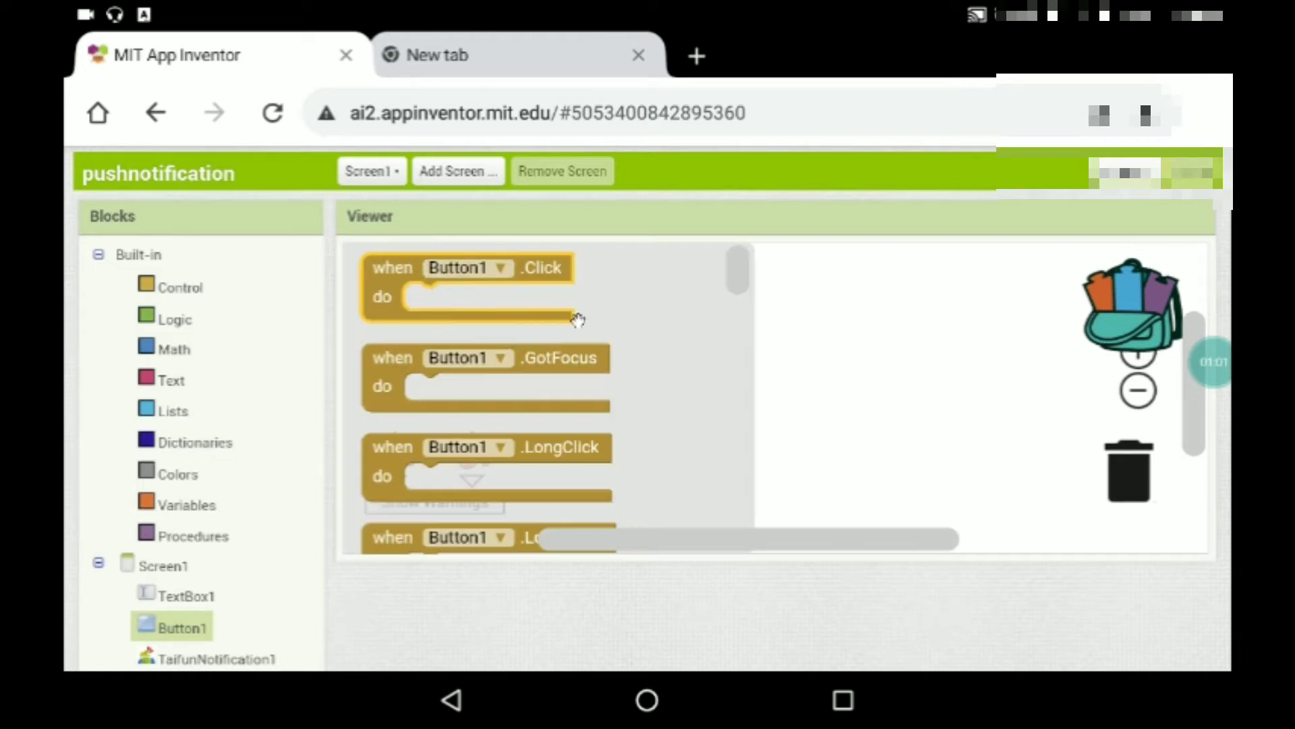
pyautogui.moveTo(577, 320); pyautogui.dragTo(870, 396)
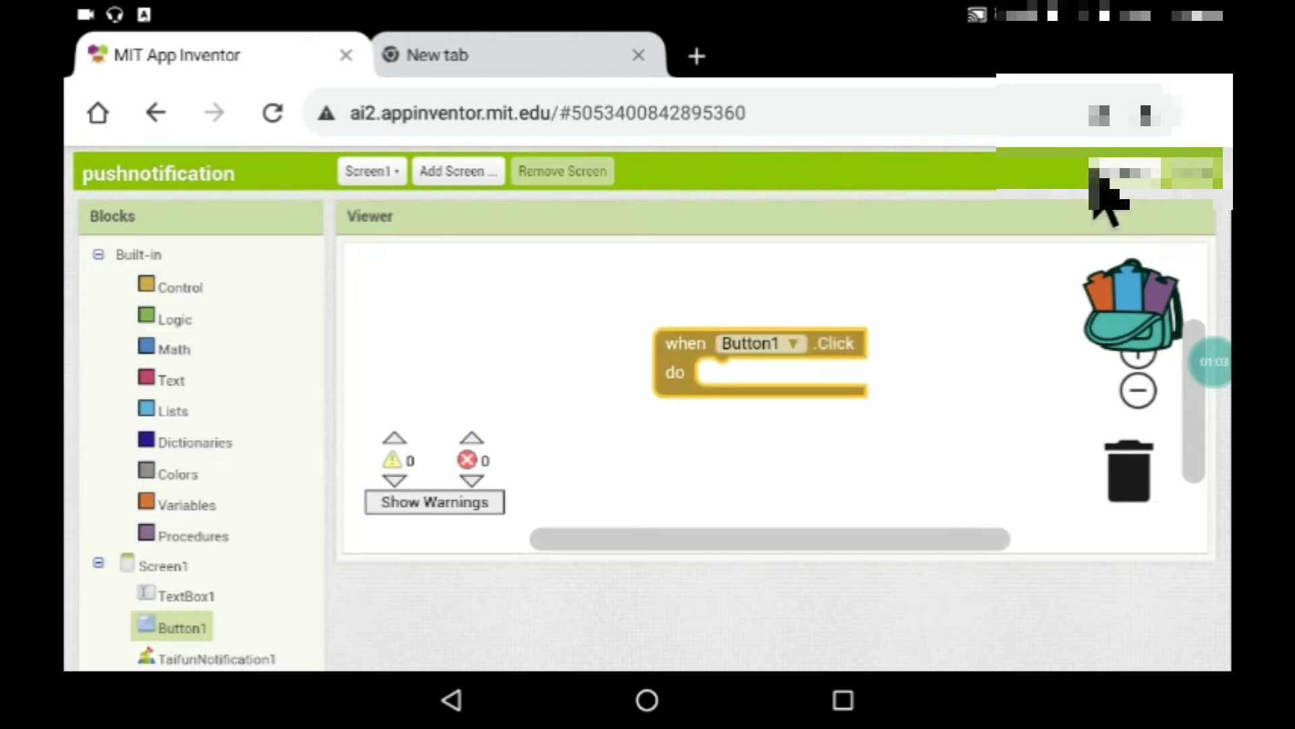
pyautogui.click(1124, 172)
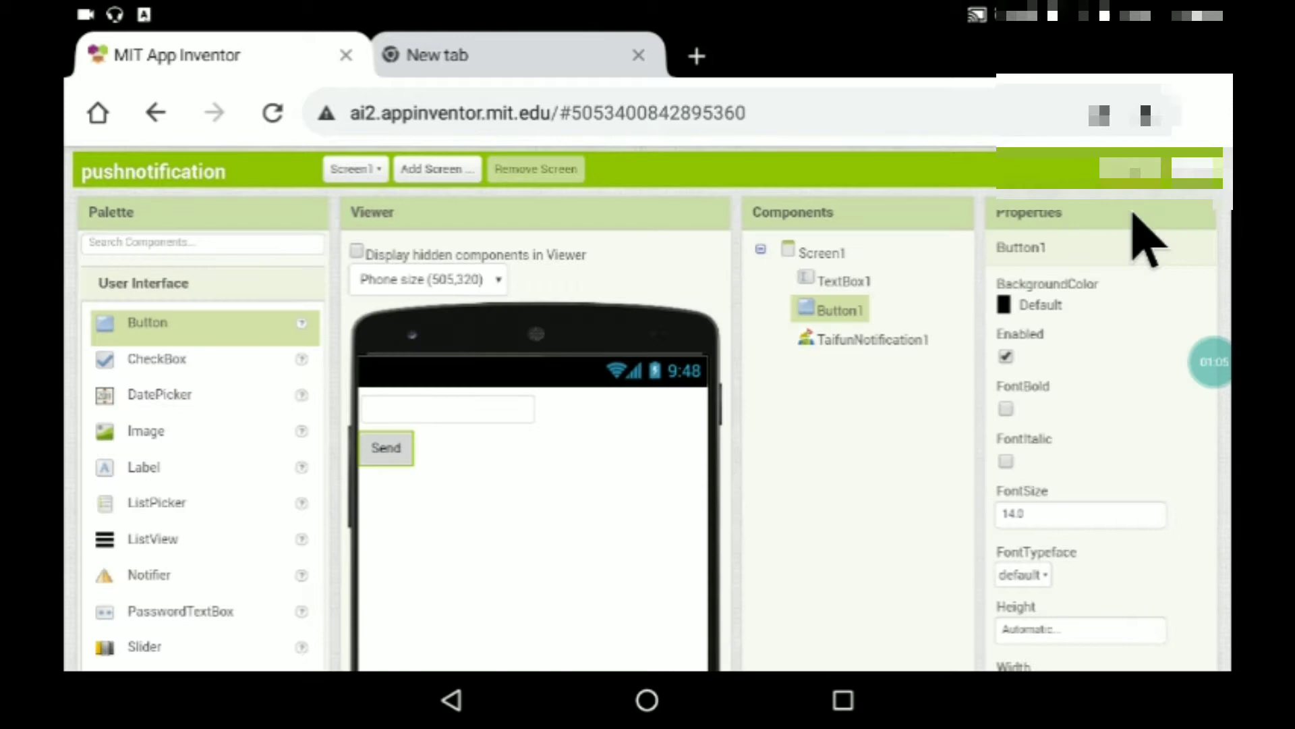
pyautogui.click(855, 340)
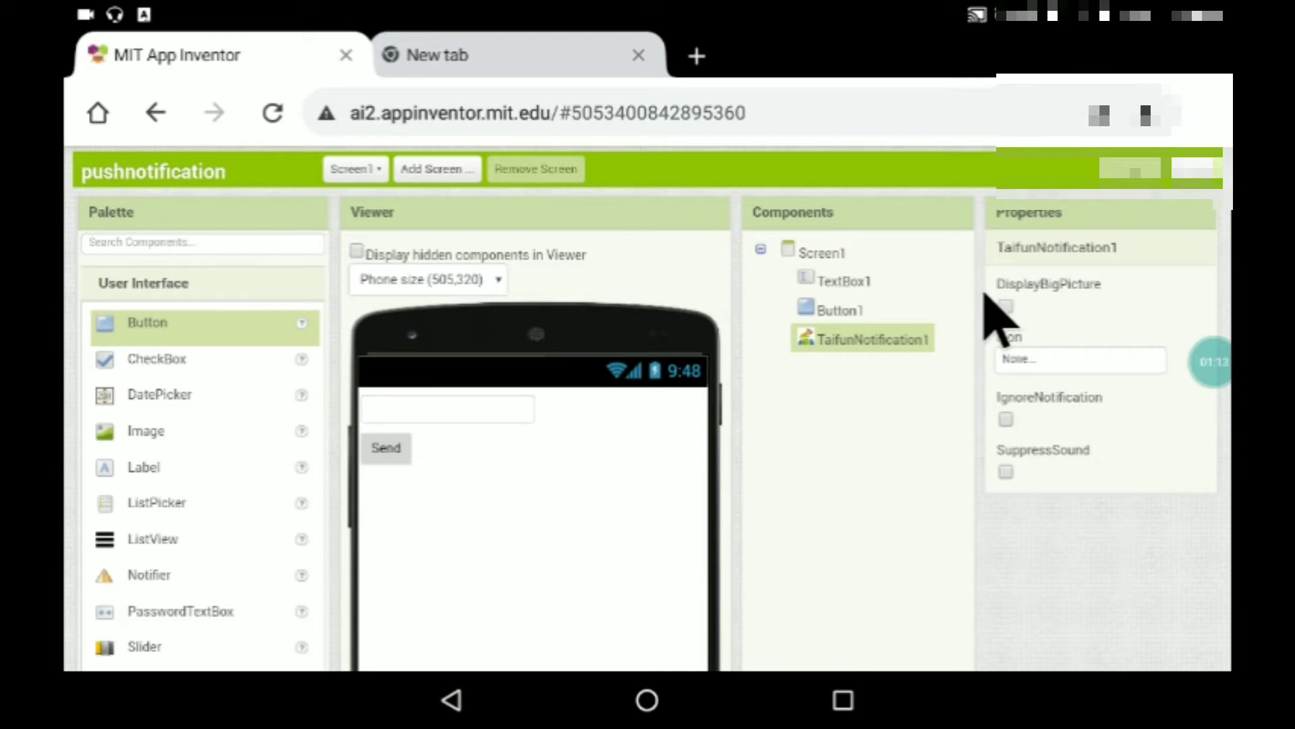
pyautogui.scroll(-3, 787, 570)
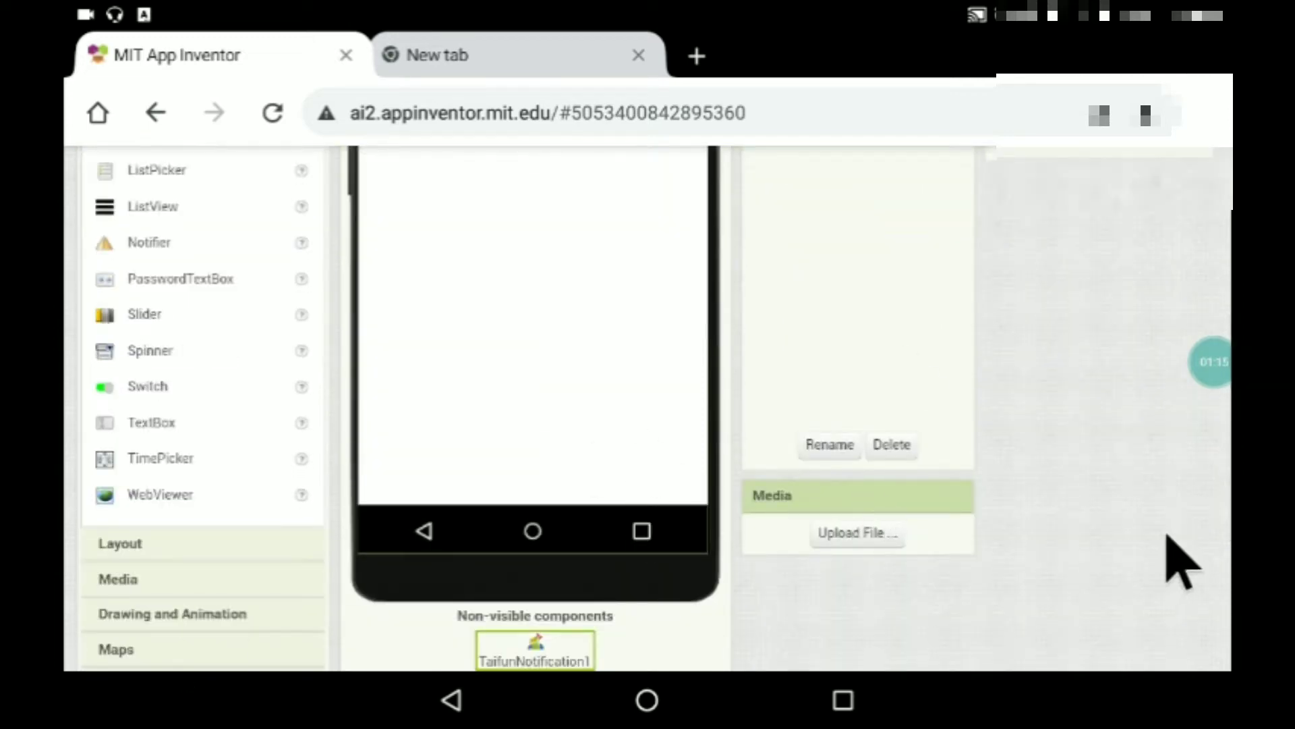
pyautogui.click(856, 531)
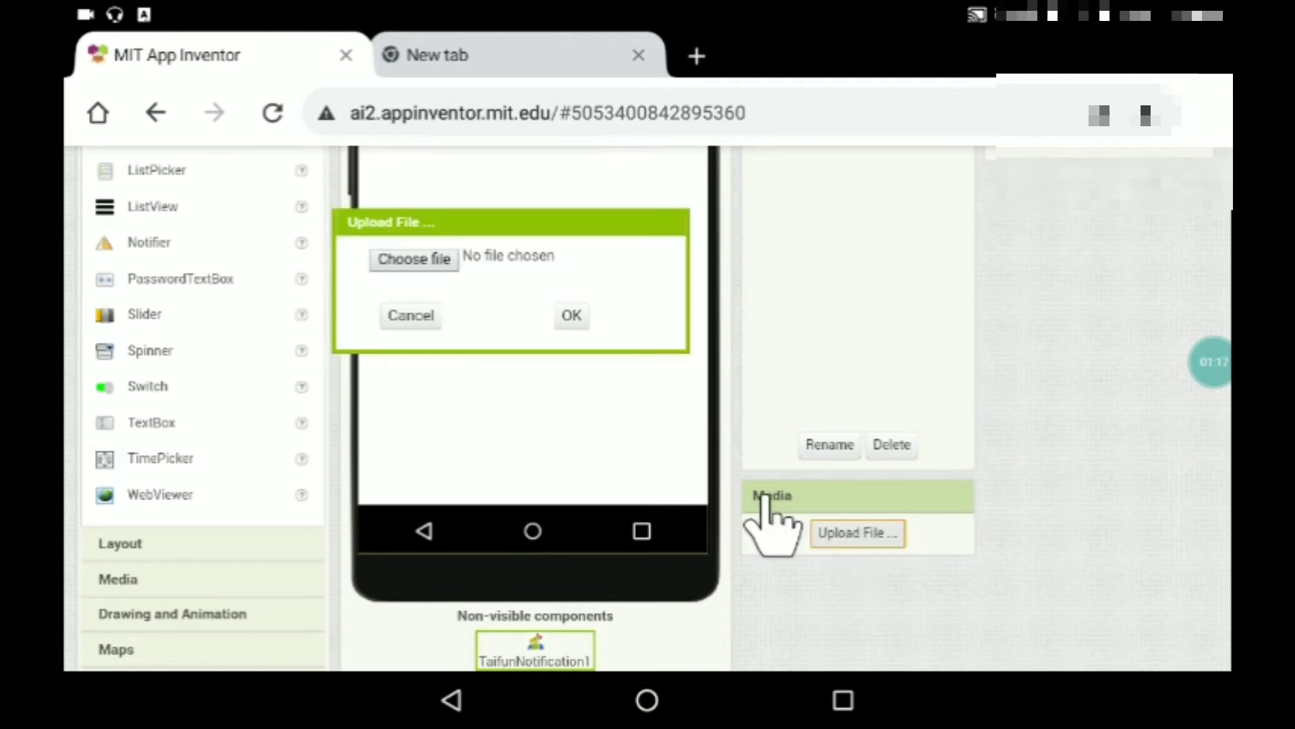
pyautogui.click(440, 261)
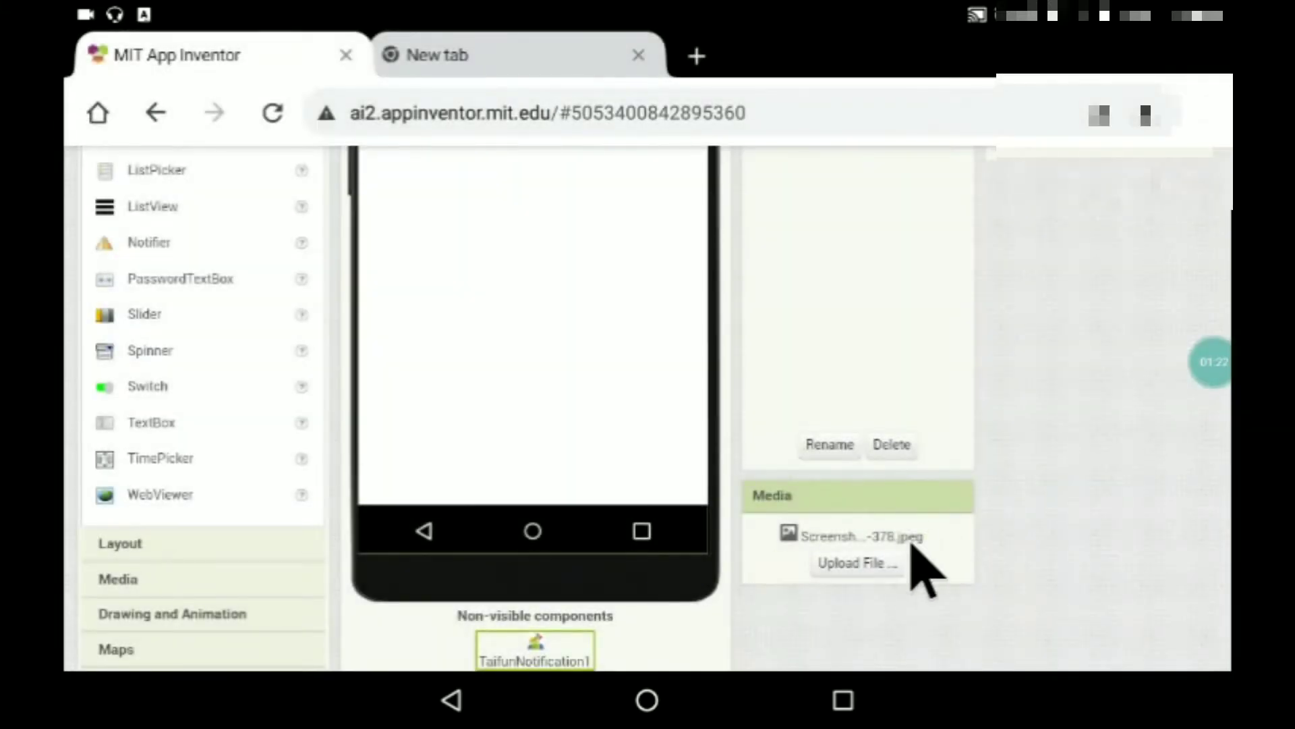
pyautogui.click(903, 542)
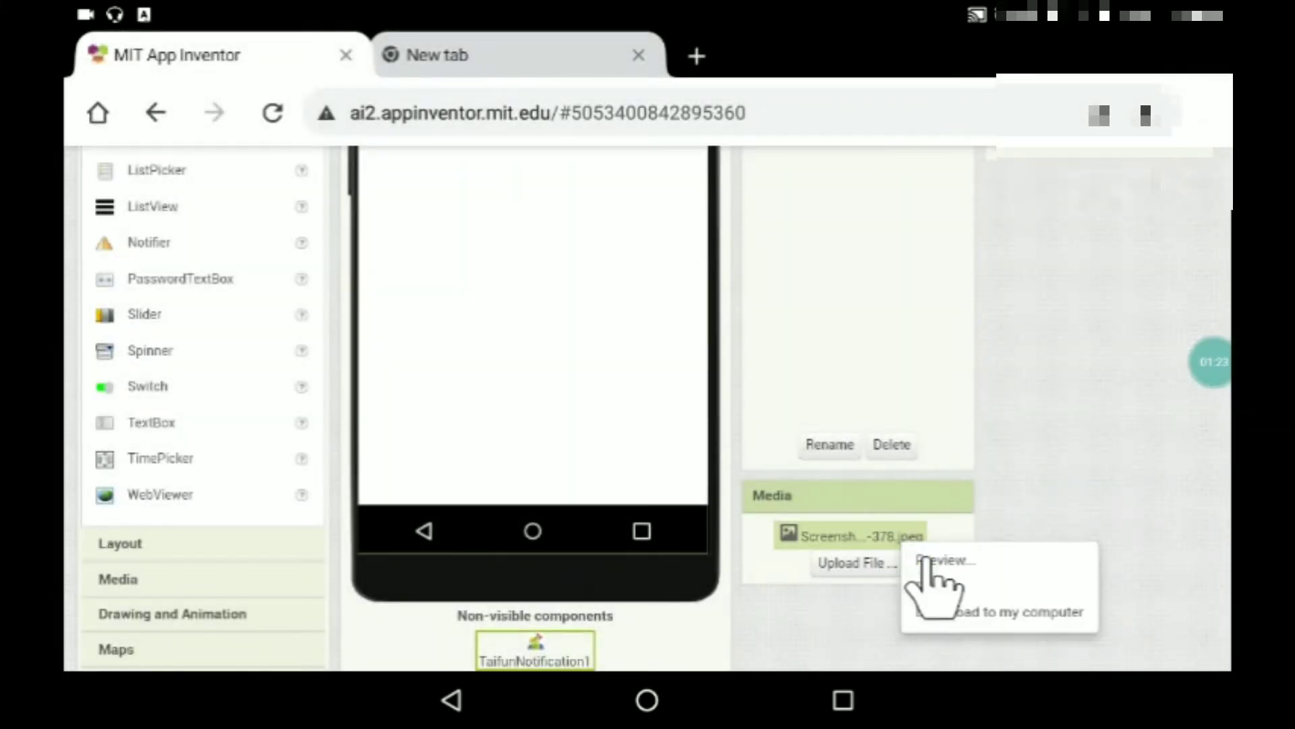
pyautogui.click(937, 565)
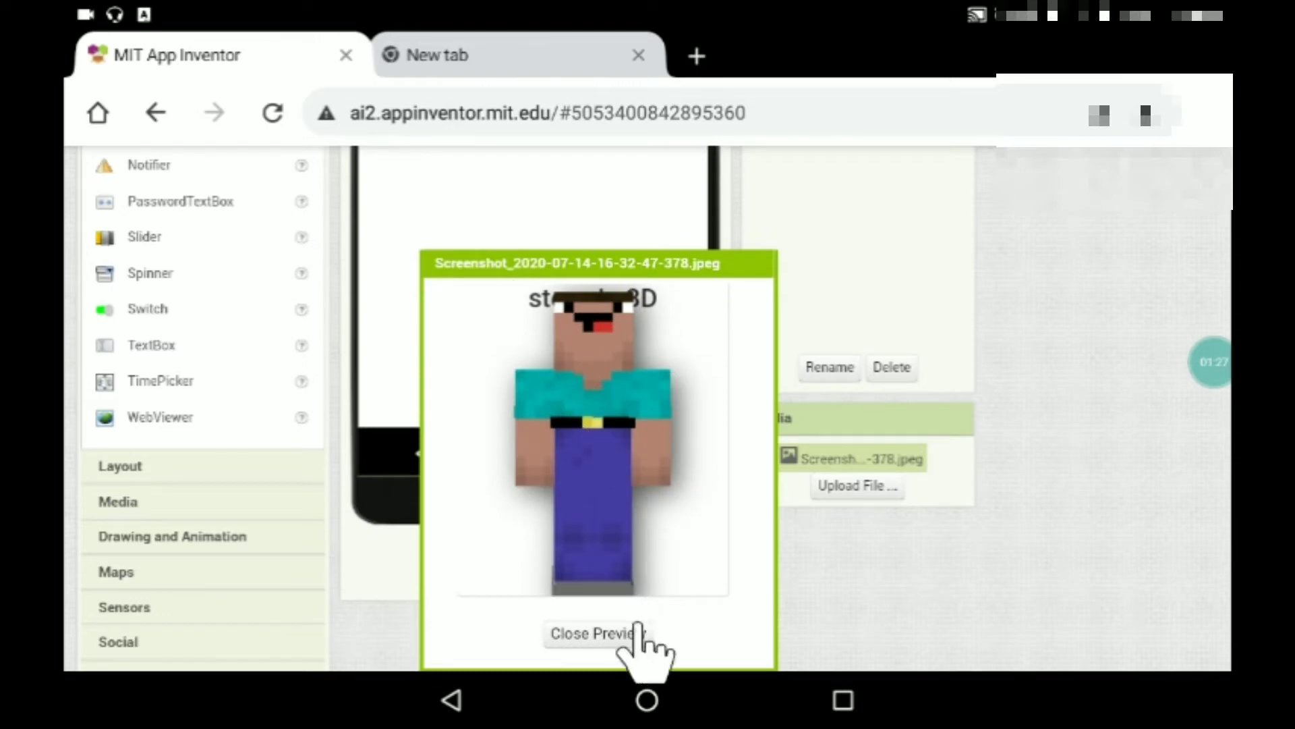
pyautogui.click(628, 634)
pyautogui.scroll(3, 779, 441)
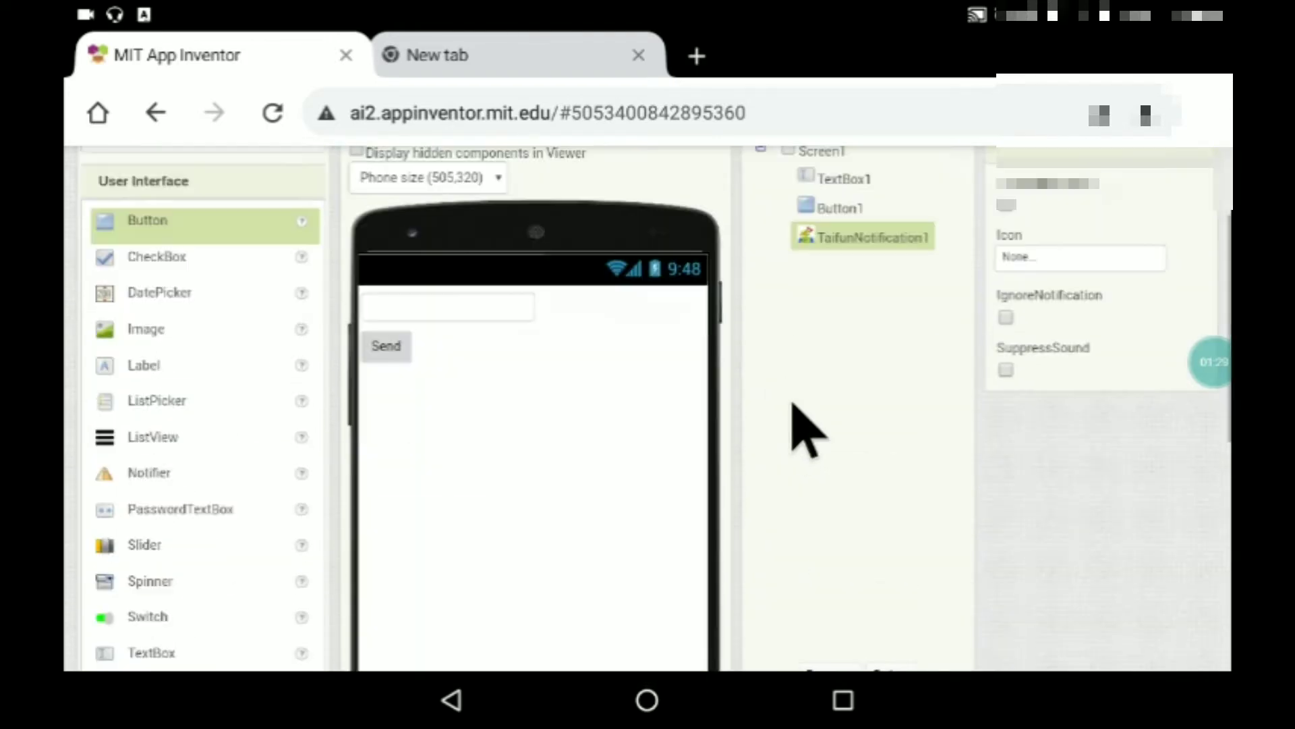
pyautogui.scroll(1, 972, 374)
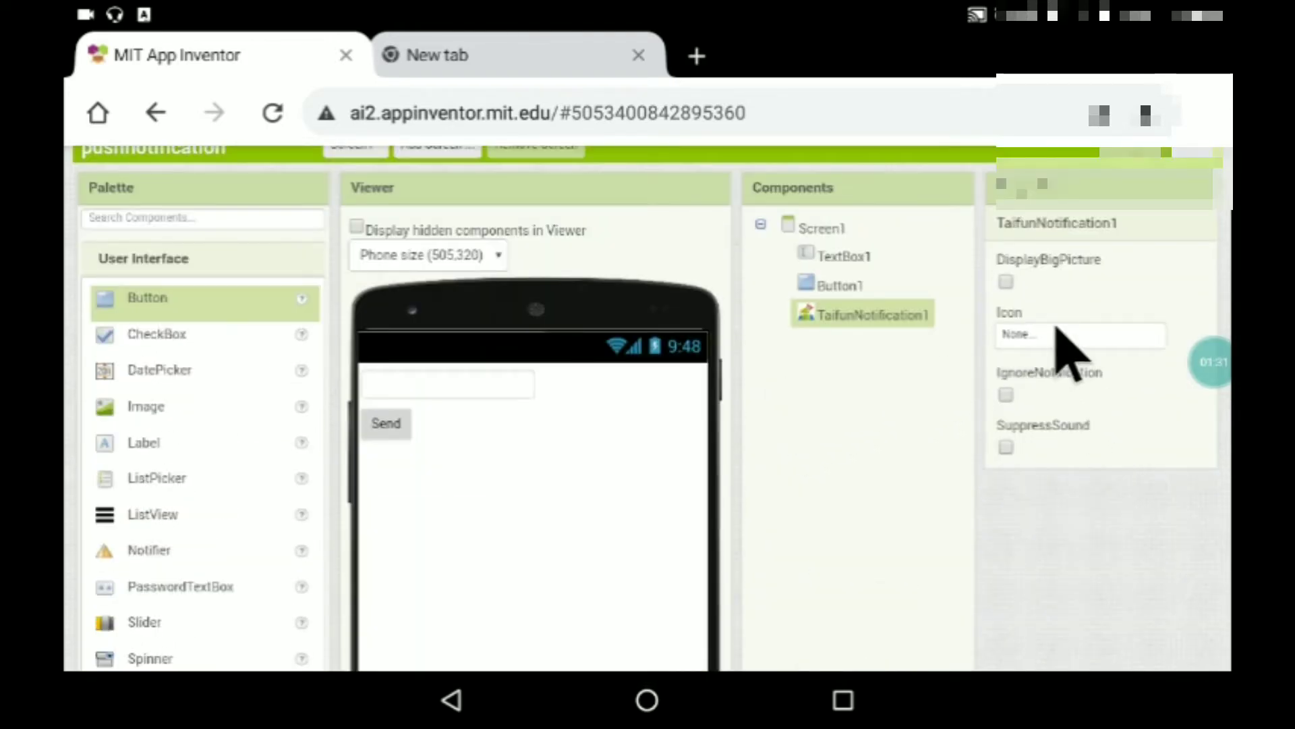
# - Set TaifunNotification1's Icon to the uploaded screenshot and confirm, then move to Blocks
pyautogui.click(1058, 334)
pyautogui.click(1058, 335)
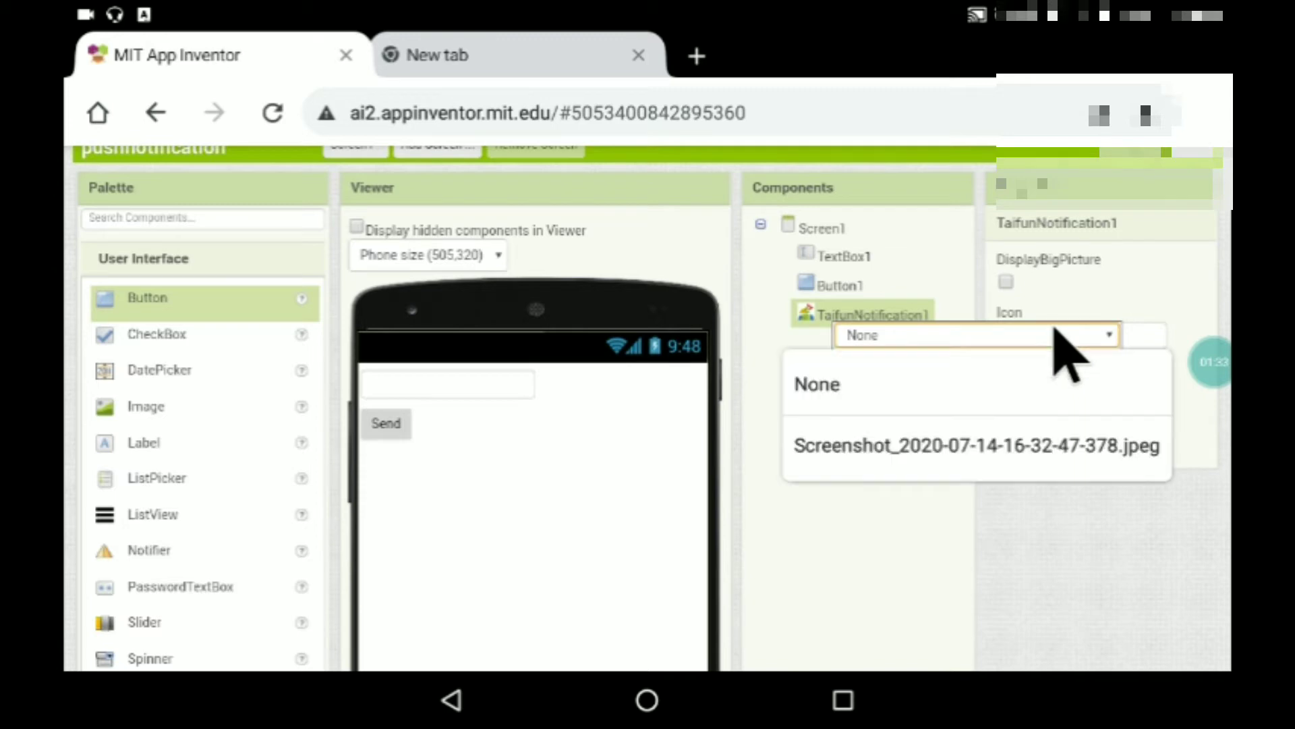
pyautogui.click(865, 462)
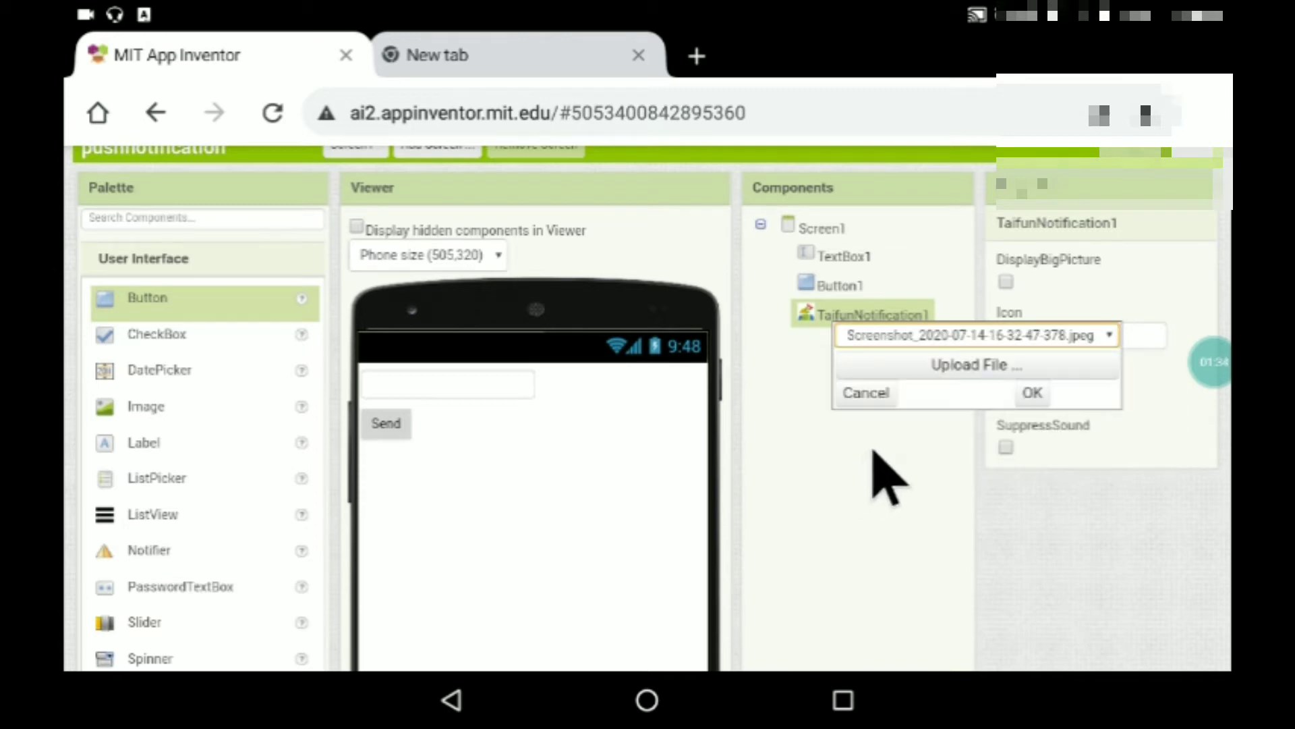
pyautogui.click(1032, 394)
pyautogui.scroll(1, 1034, 398)
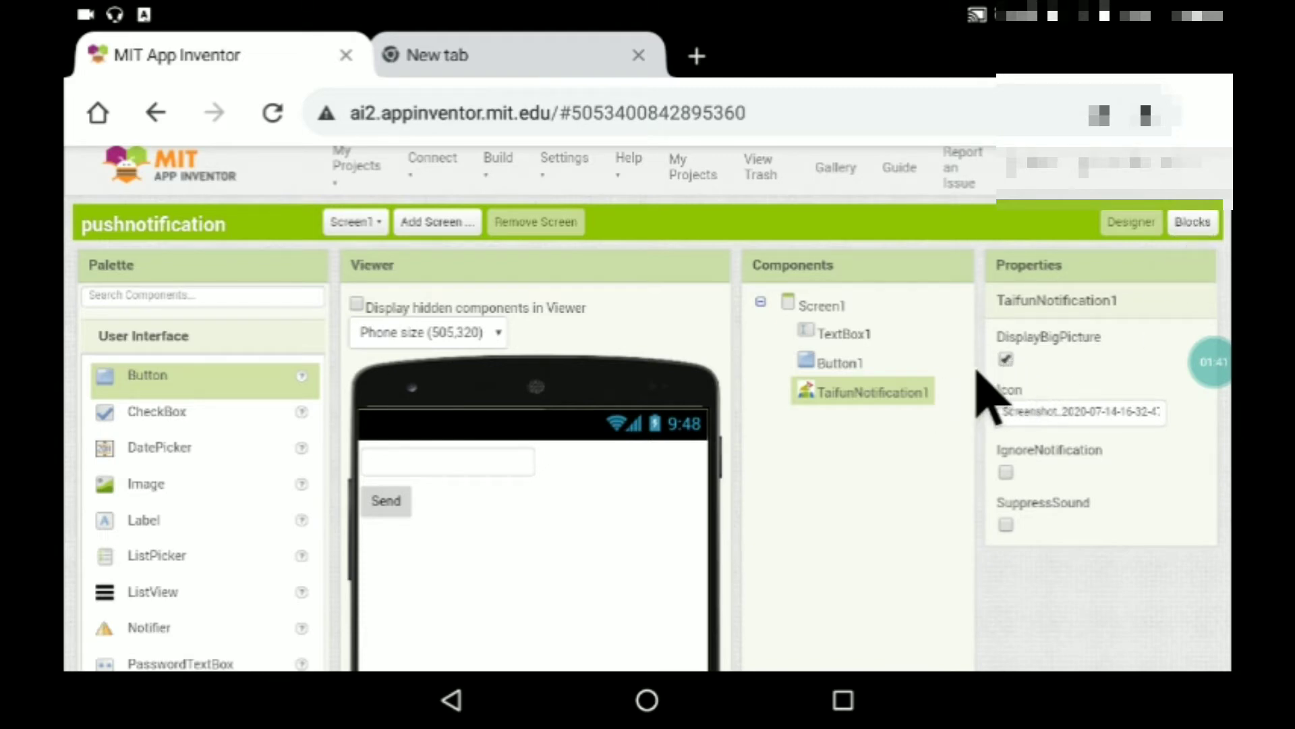
pyautogui.click(1194, 225)
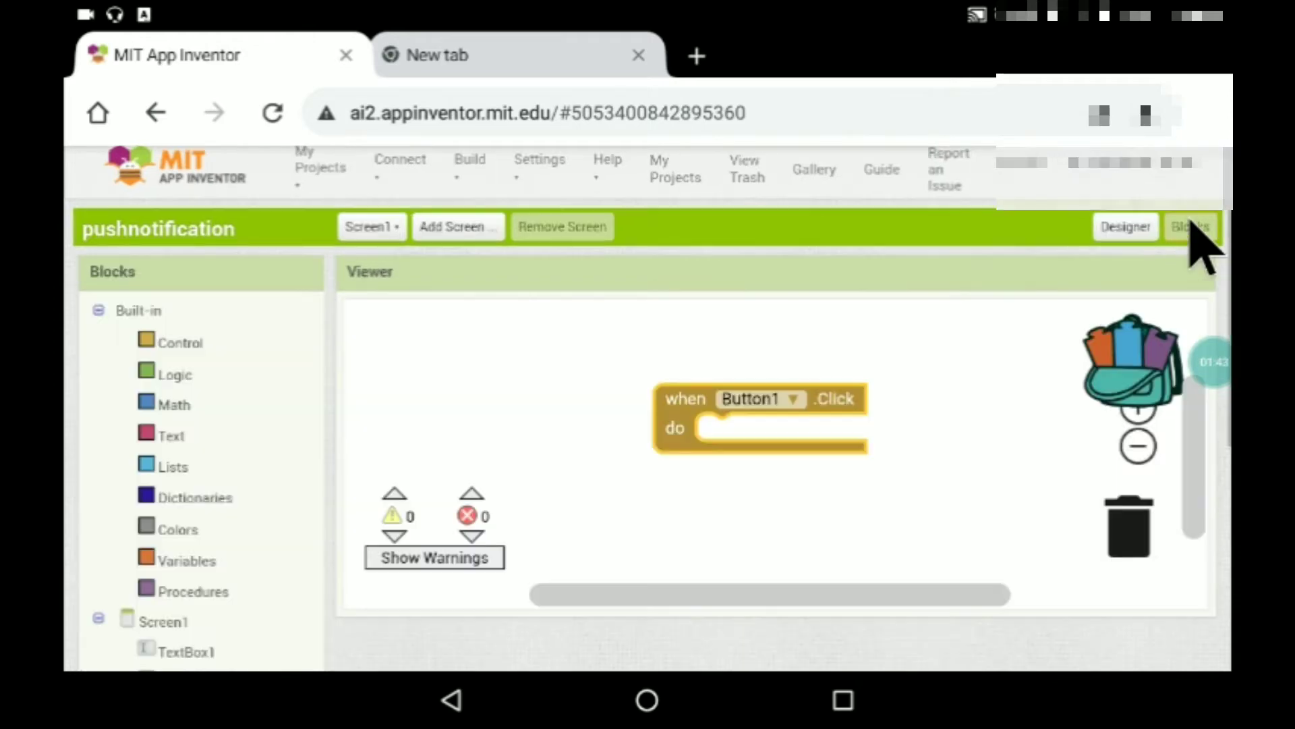
pyautogui.scroll(-5, 376, 492)
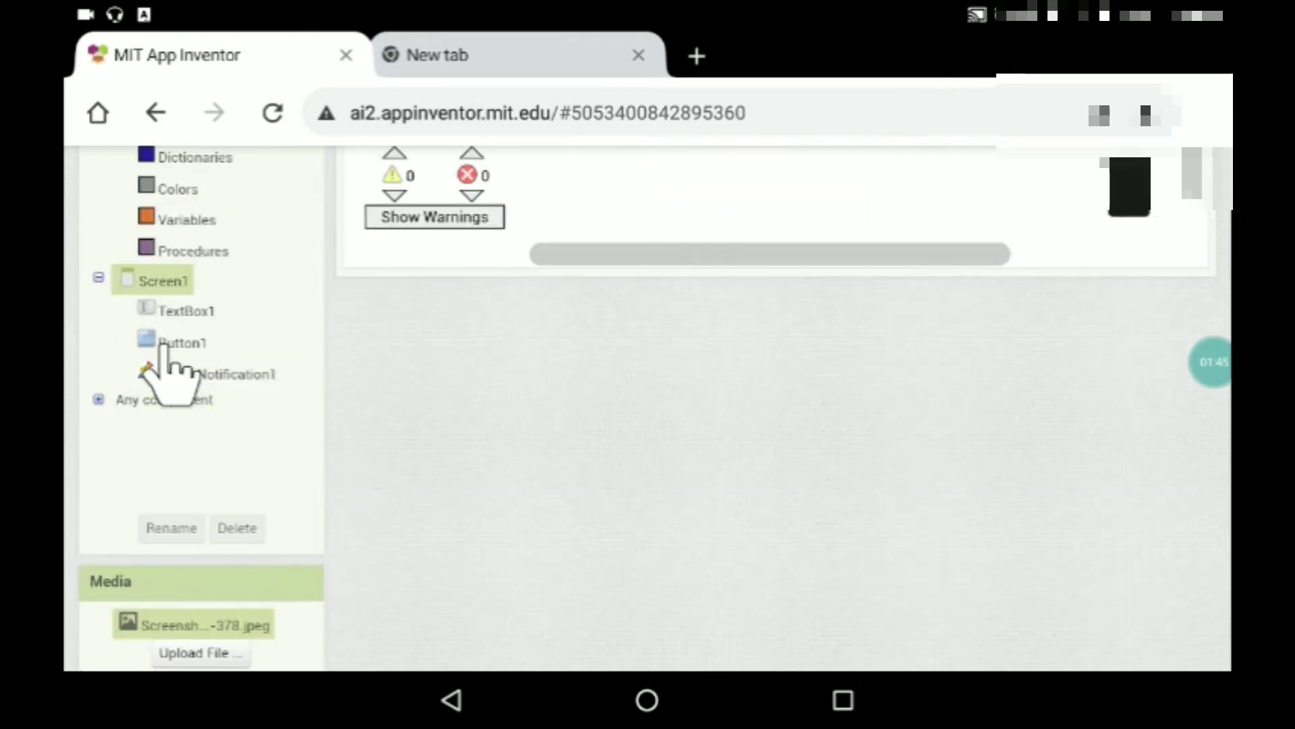
# - Put call TaifunNotification1.Send inside Button1.Click with a Math 0 in seconds
pyautogui.click(196, 376)
pyautogui.scroll(3, 678, 496)
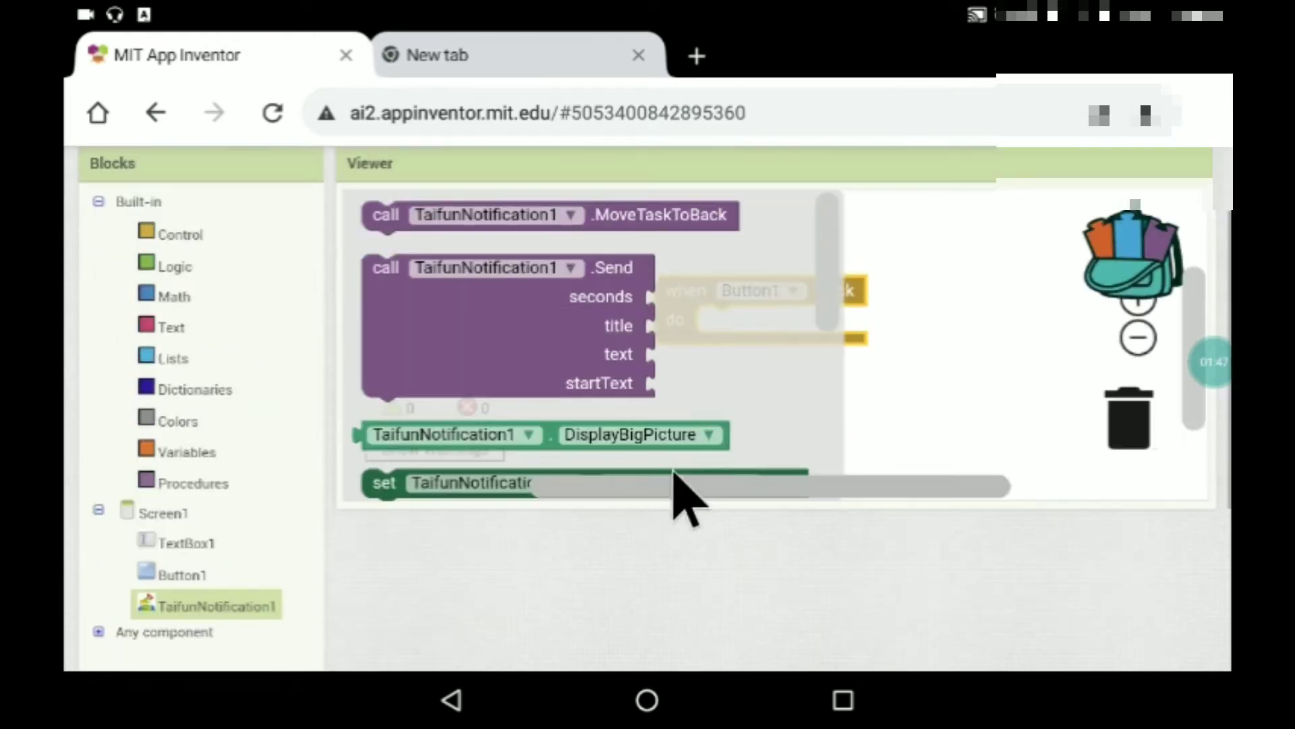
pyautogui.click(529, 350)
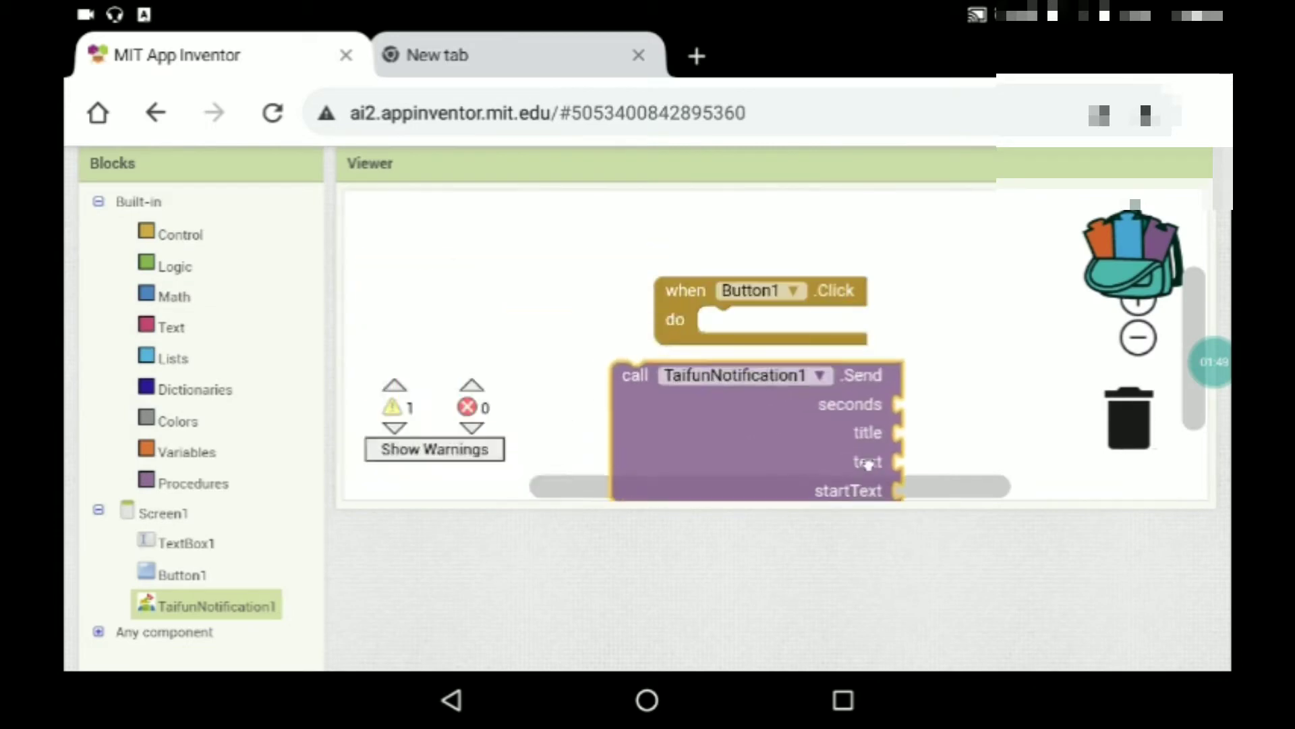
pyautogui.moveTo(558, 363); pyautogui.dragTo(848, 403)
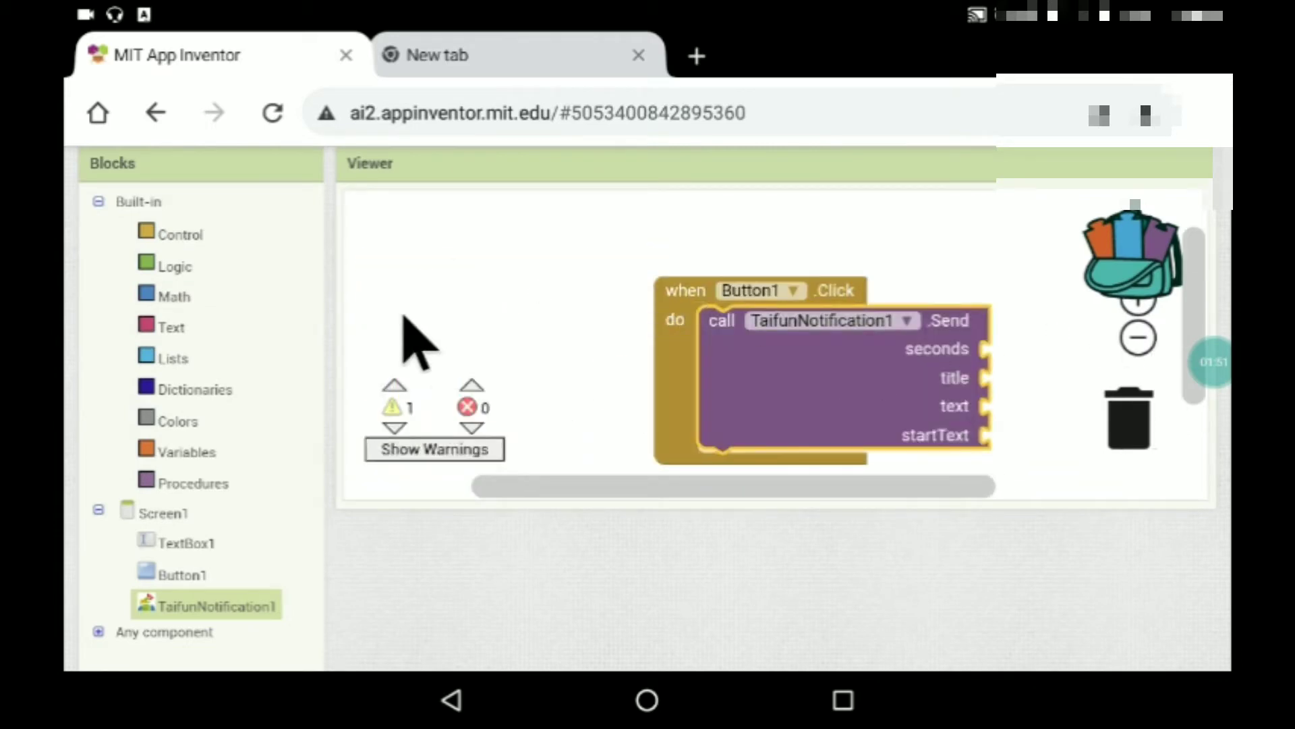
pyautogui.click(163, 295)
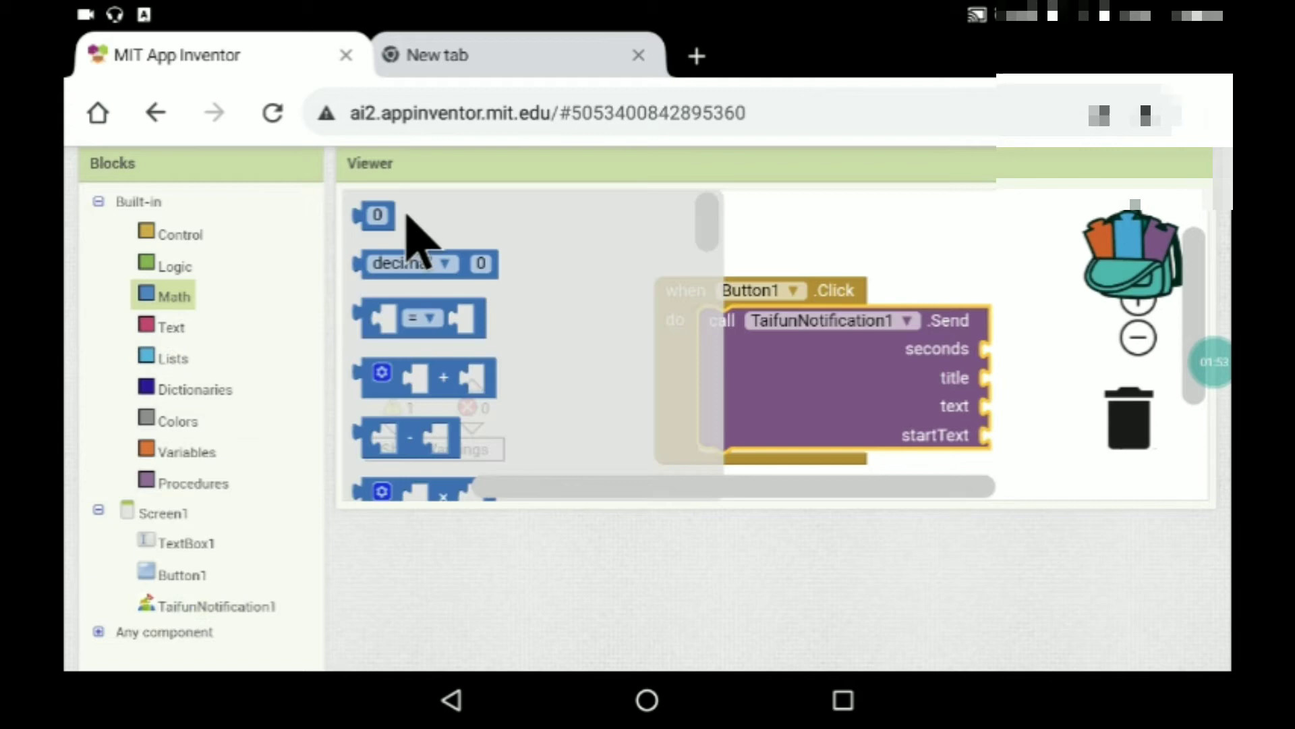
pyautogui.moveTo(376, 213)
pyautogui.mouseDown()
pyautogui.moveTo(1157, 396)
pyautogui.moveTo(1058, 356)
pyautogui.moveTo(1013, 355)
pyautogui.mouseUp()
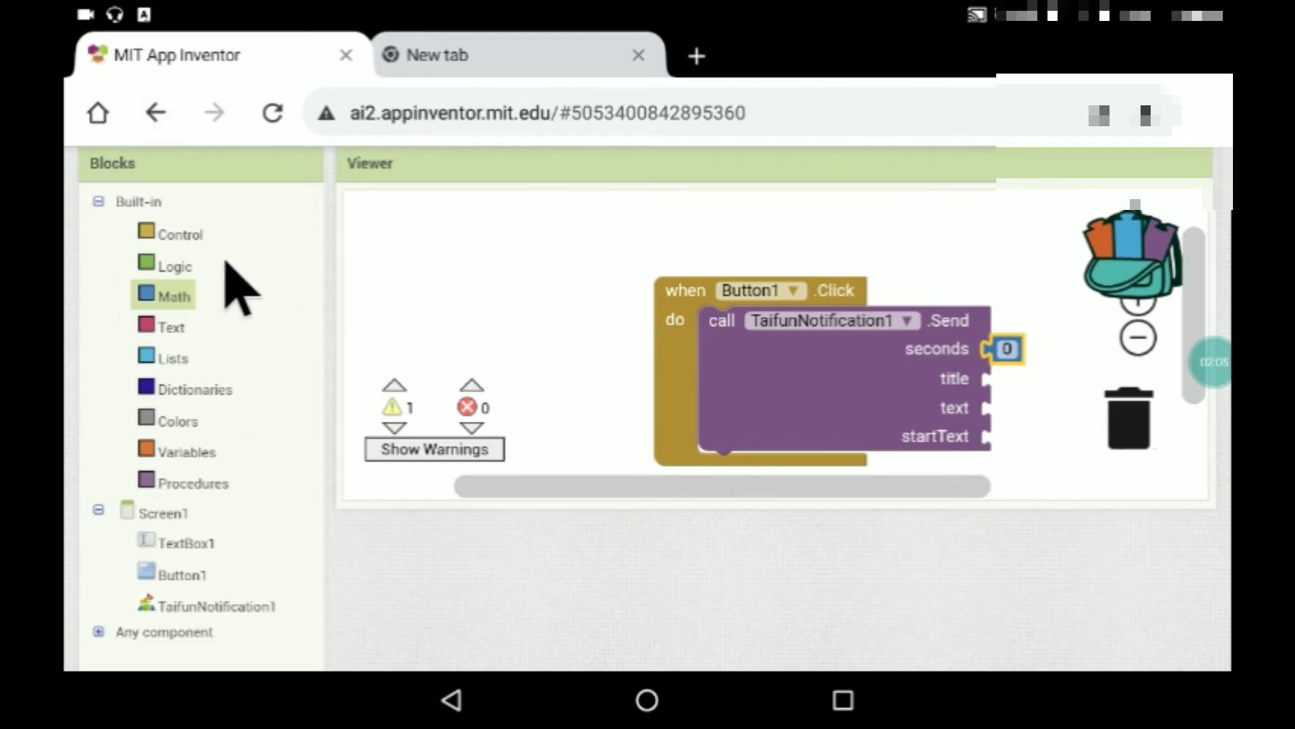
# - Plug text blocks into title (edited to atn tech) and startText (left empty)
pyautogui.click(171, 326)
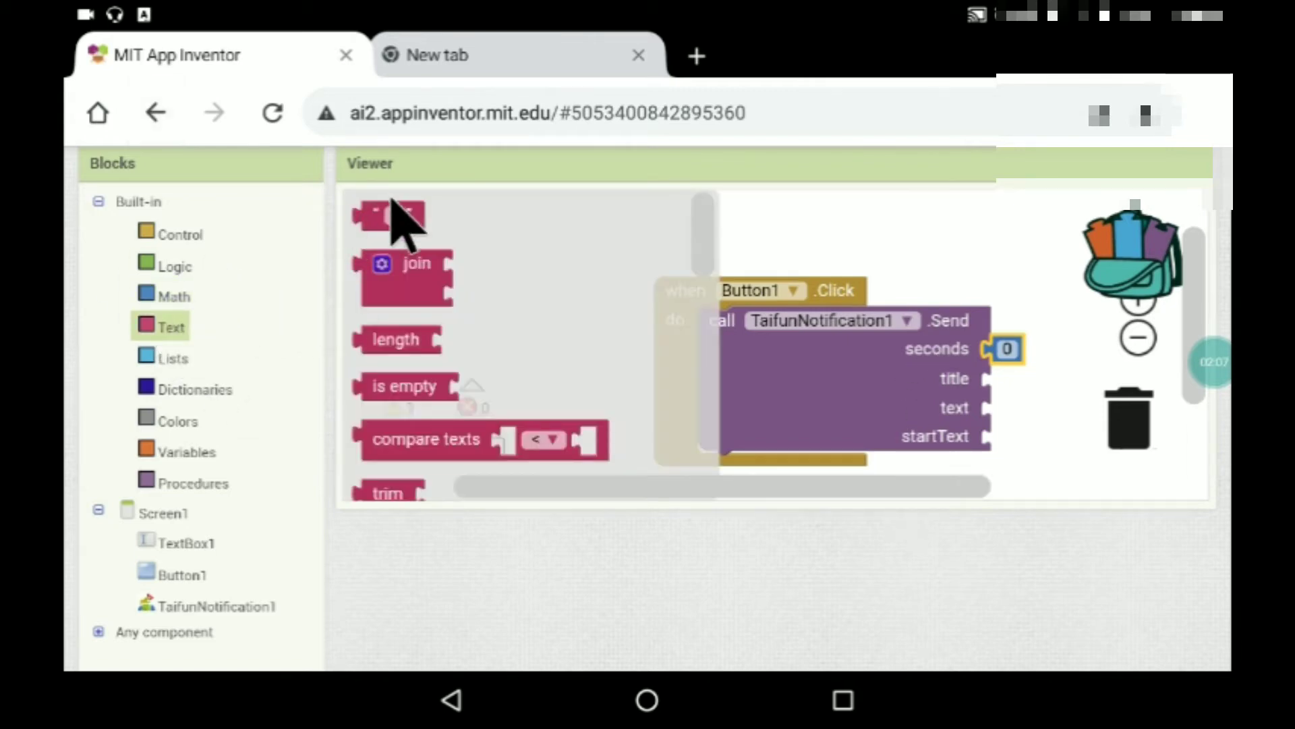
pyautogui.click(970, 278)
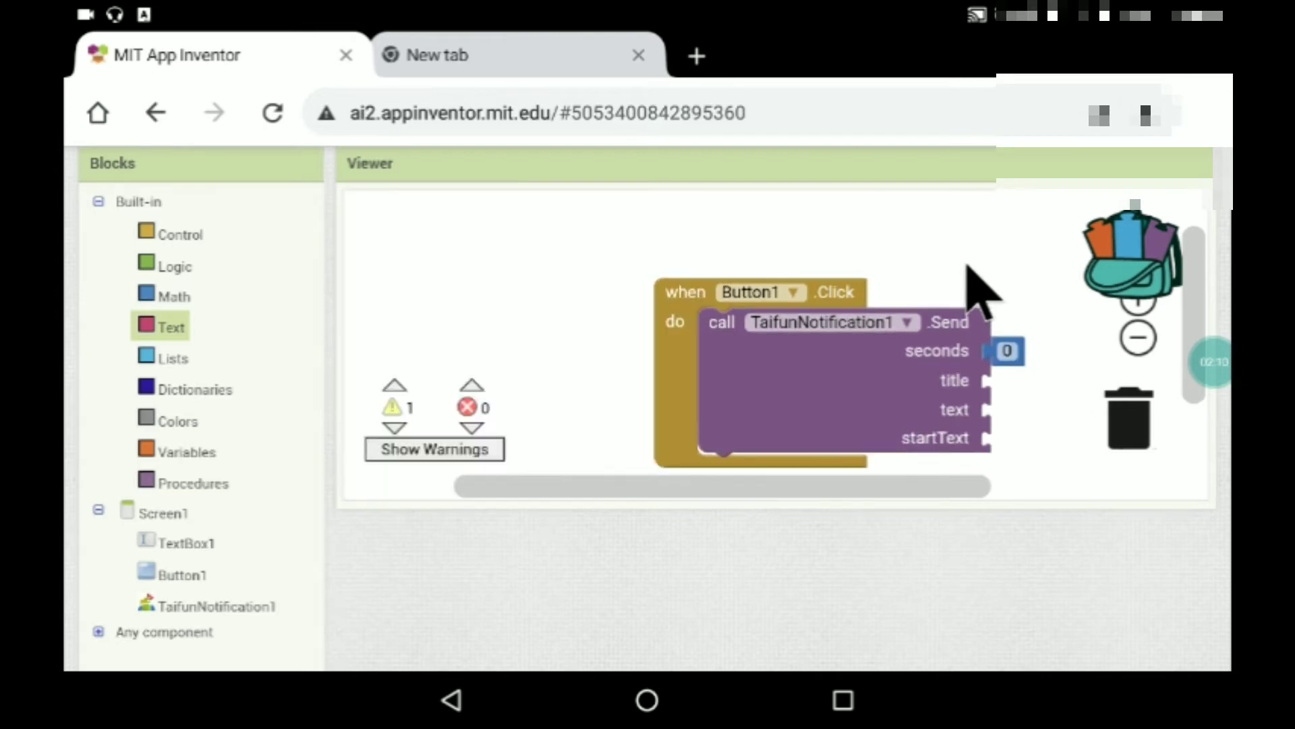
pyautogui.click(147, 326)
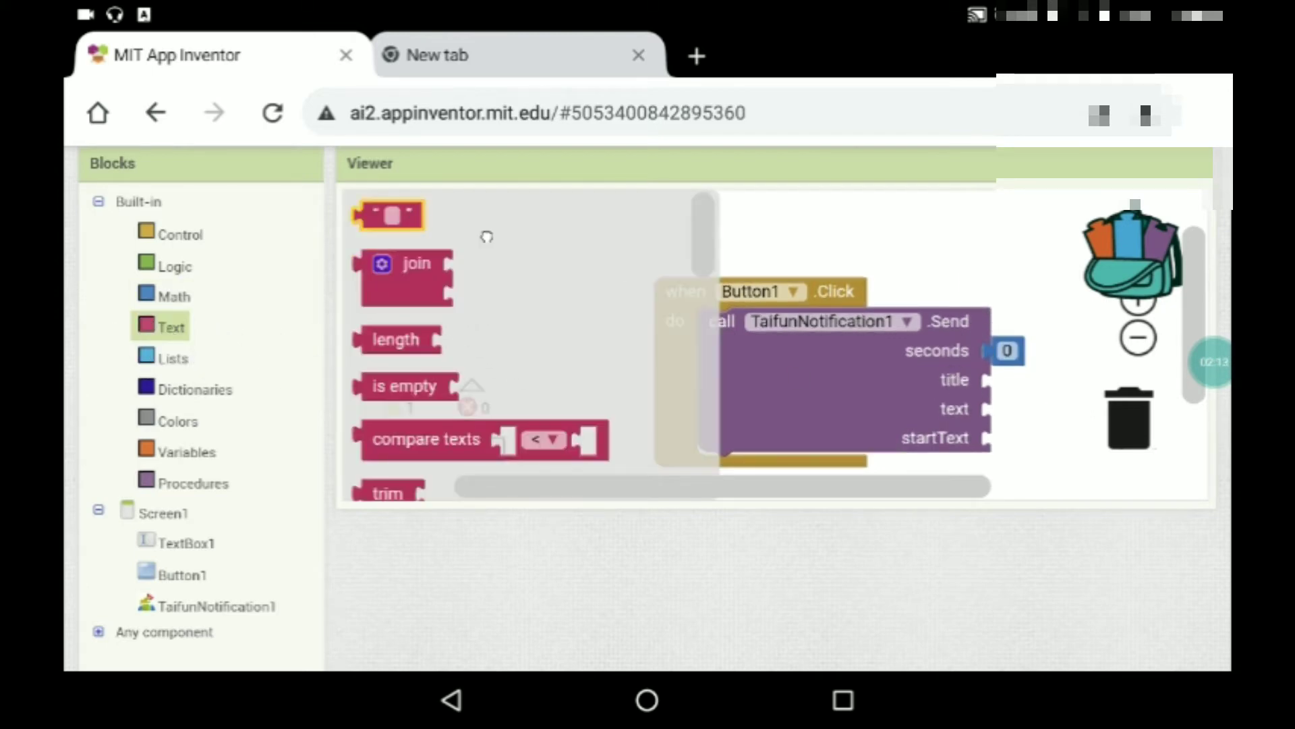
pyautogui.moveTo(392, 214); pyautogui.dragTo(1035, 380)
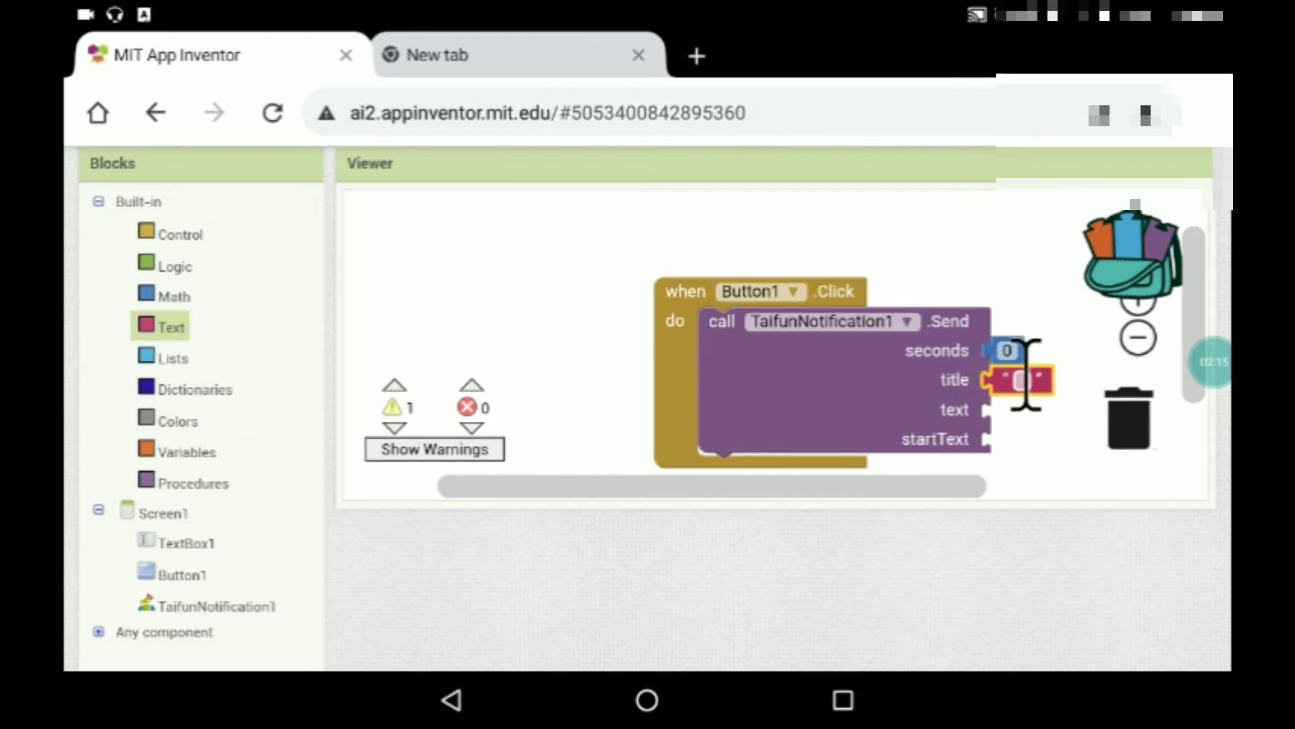
pyautogui.click(1022, 379)
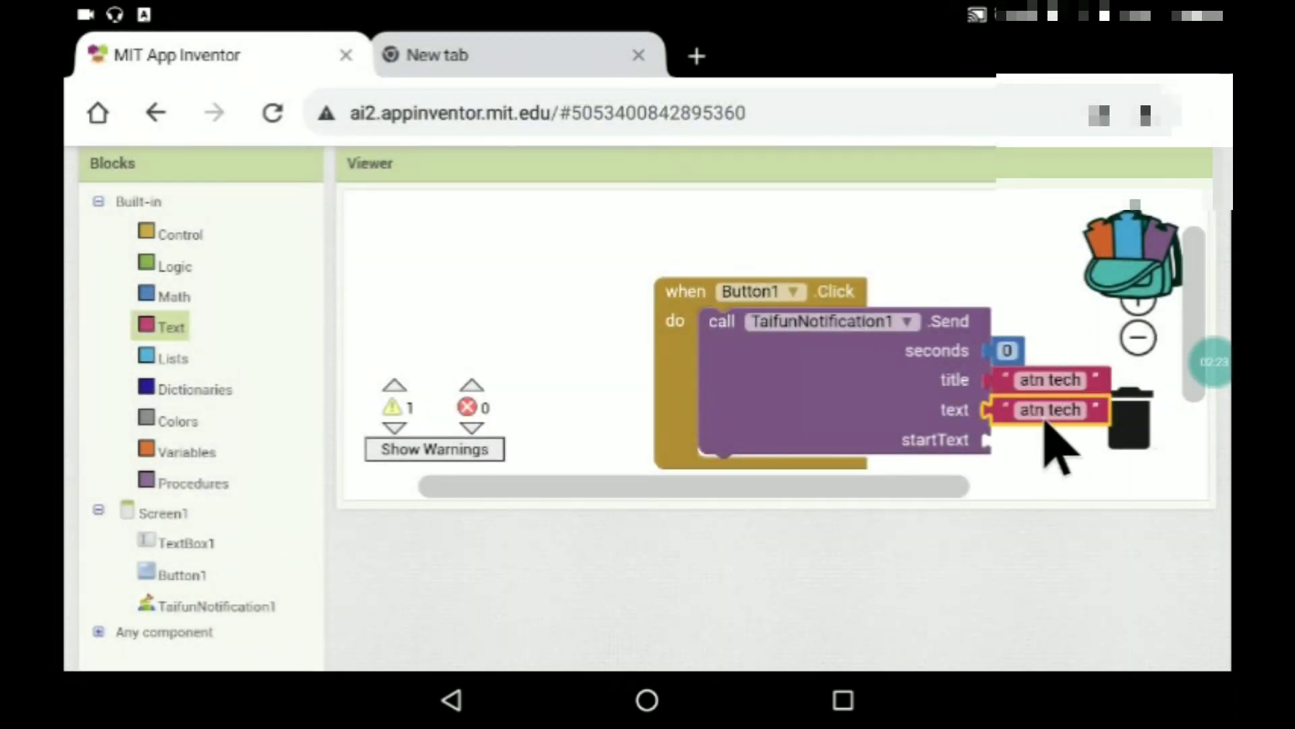
pyautogui.click(167, 326)
pyautogui.moveTo(402, 213); pyautogui.dragTo(1043, 437)
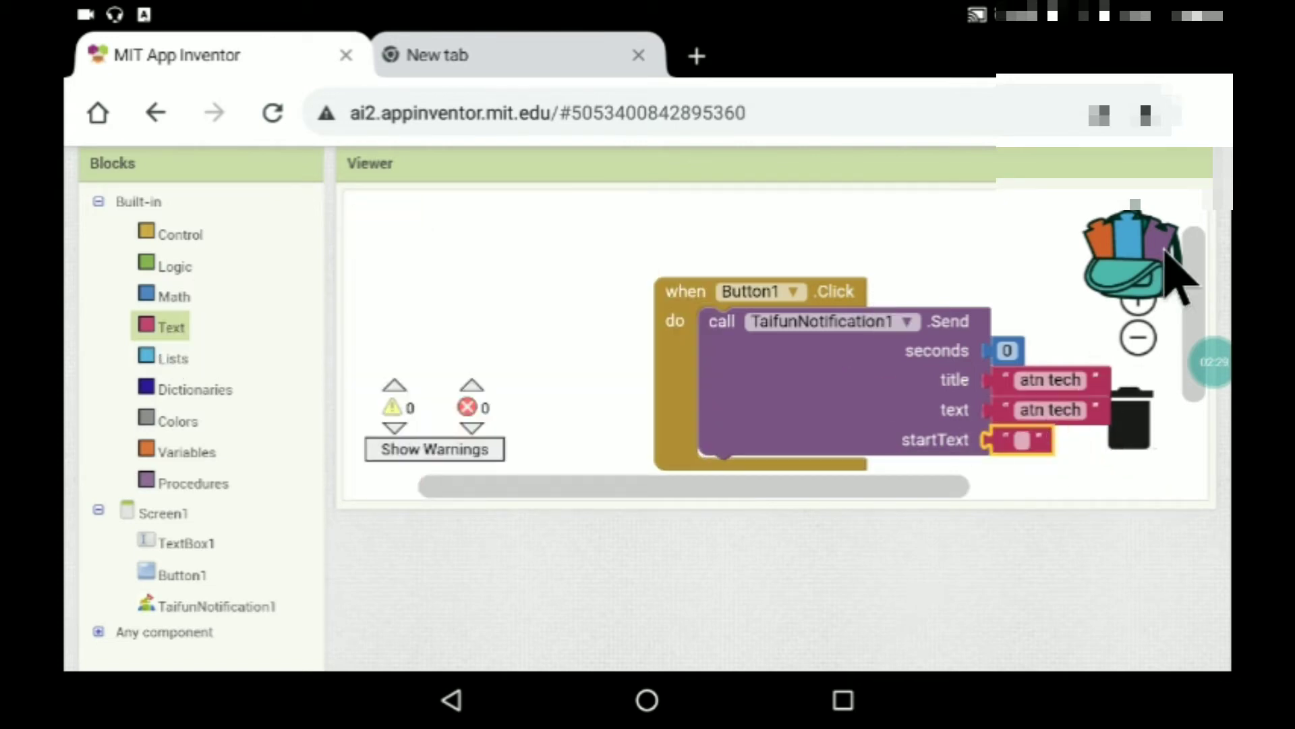
pyautogui.scroll(-2, 497, 535)
pyautogui.scroll(2, 601, 405)
pyautogui.scroll(1, 630, 271)
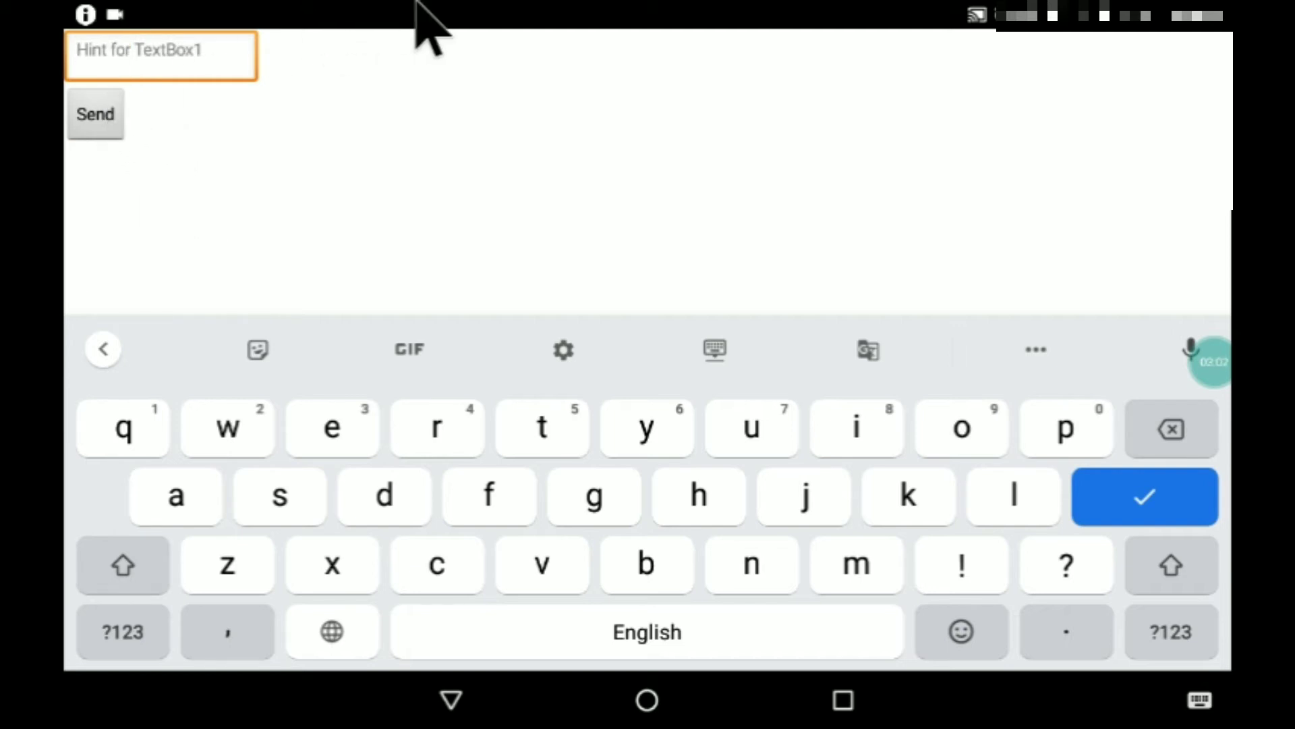
# - Pull down the notification shade to reveal the atn tech notification with its big picture
pyautogui.moveTo(418, 4); pyautogui.dragTo(575, 291)
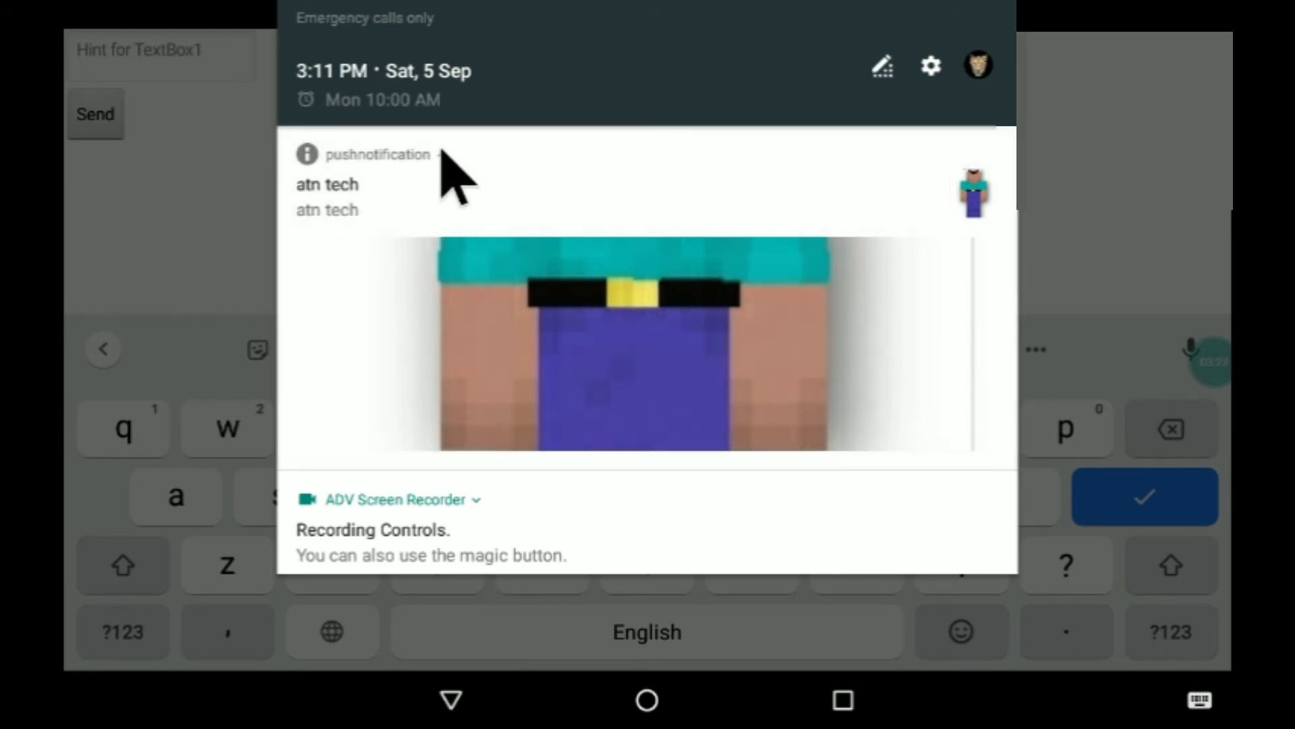
# - Collapse and re-expand the atn tech notification, close the shade and reopen it
pyautogui.click(443, 153)
pyautogui.click(442, 154)
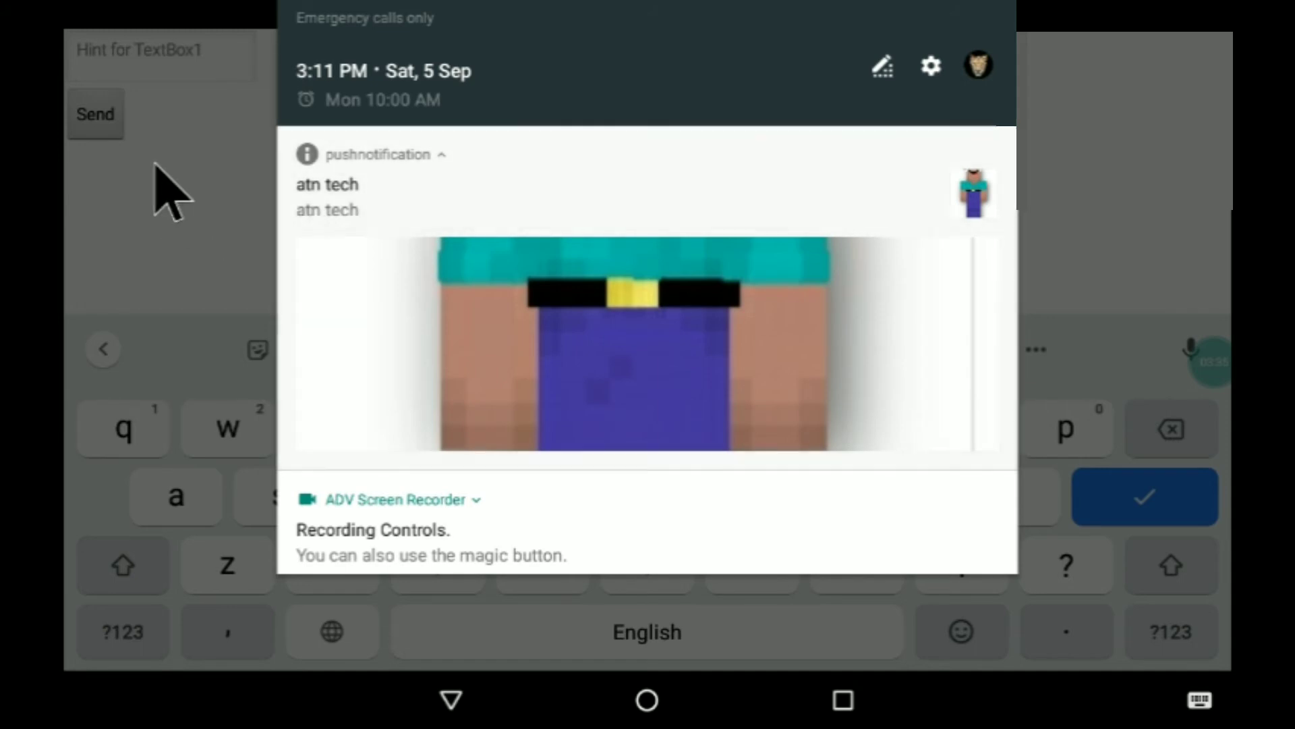
pyautogui.click(165, 192)
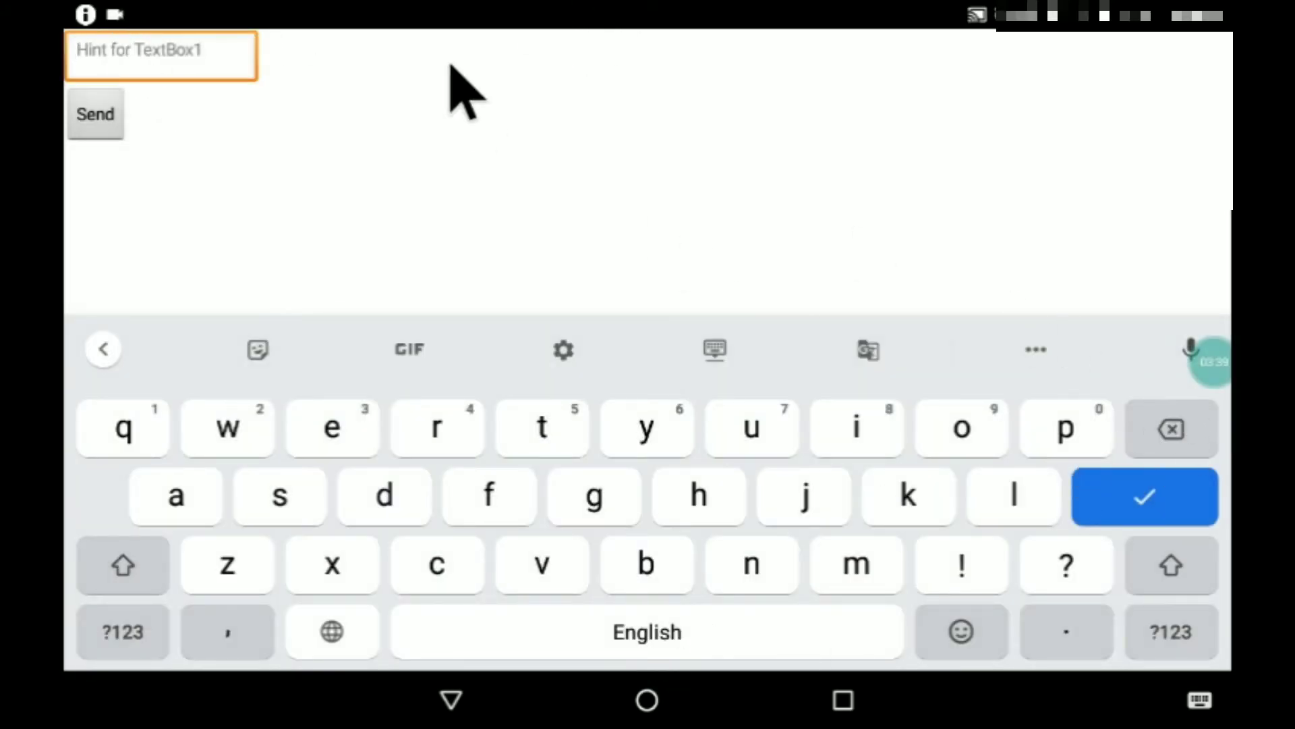
pyautogui.moveTo(208, 3); pyautogui.dragTo(391, 166)
pyautogui.click(376, 243)
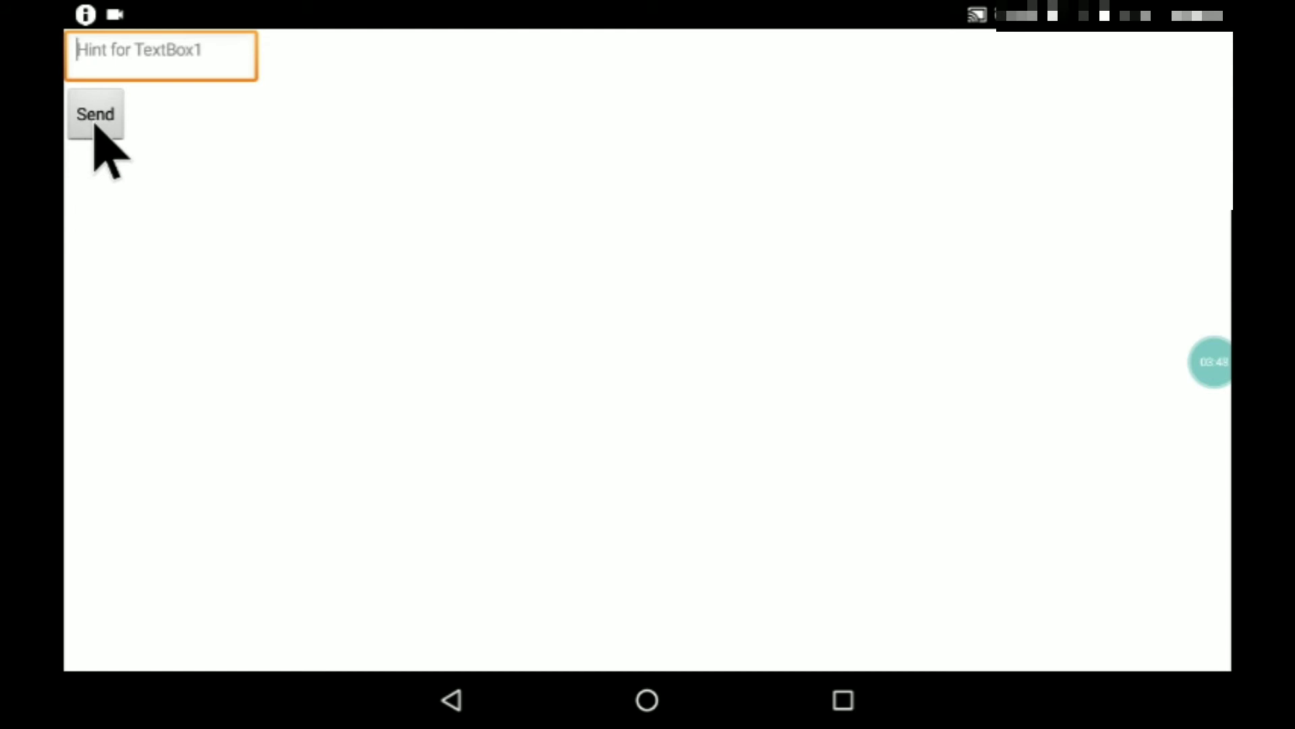
# - Swipe the atn tech notification away and close the shade
pyautogui.moveTo(660, 2)
pyautogui.mouseDown()
pyautogui.moveTo(446, 323)
pyautogui.moveTo(1078, 304)
pyautogui.mouseUp()
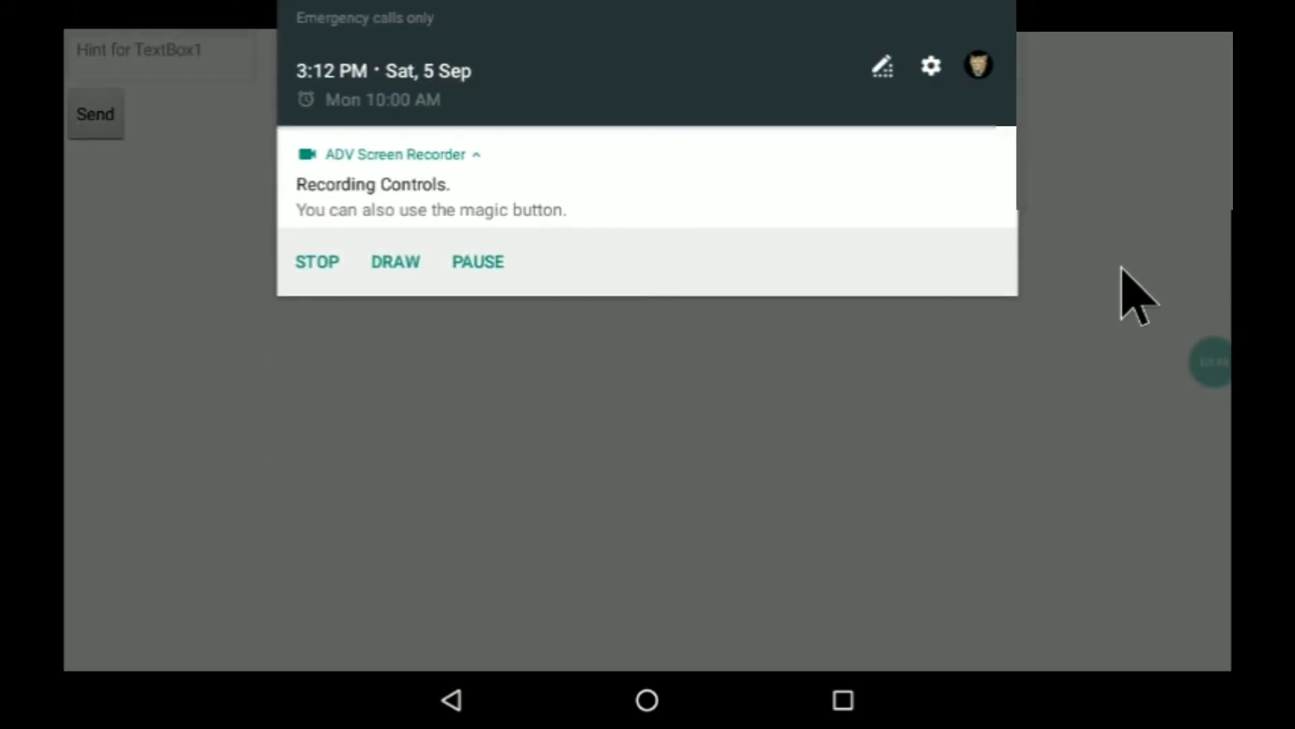
pyautogui.click(430, 650)
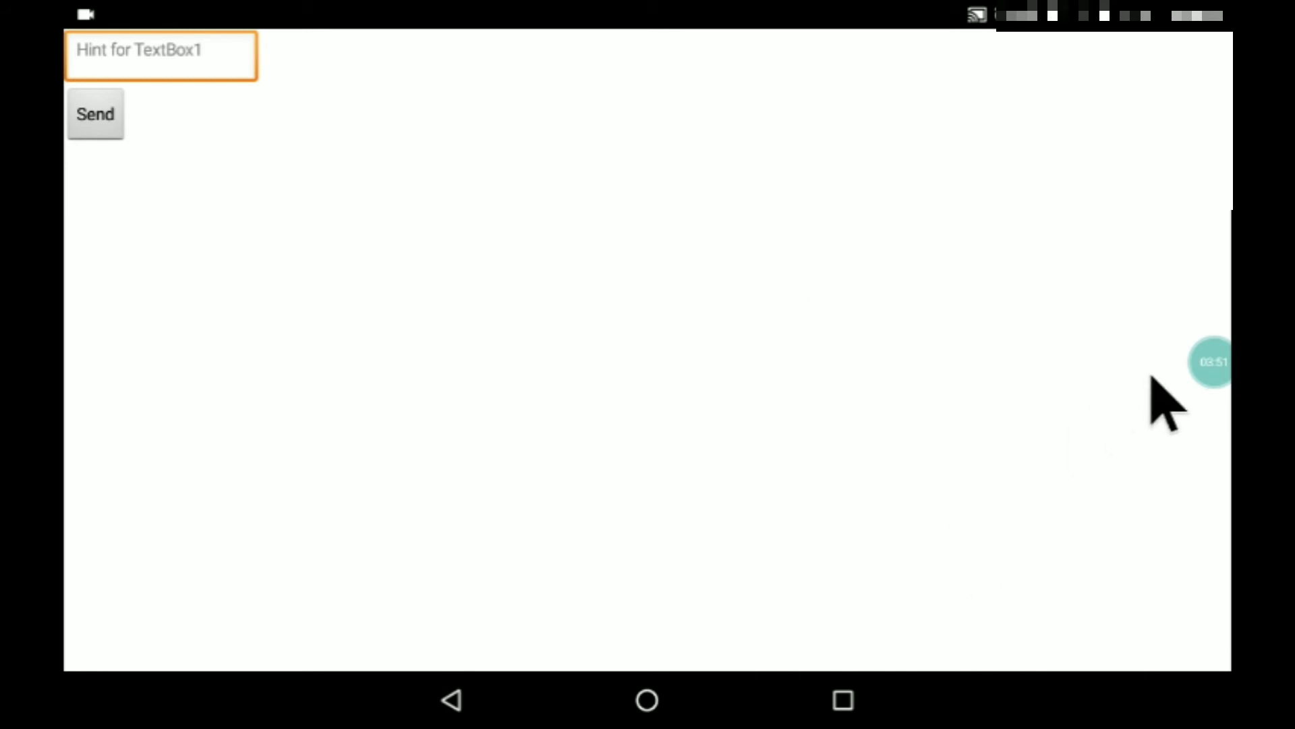
# - Remove the fixed text and plug TextBox1.Text into Send's text socket
pyautogui.click(1217, 353)
pyautogui.click(1190, 296)
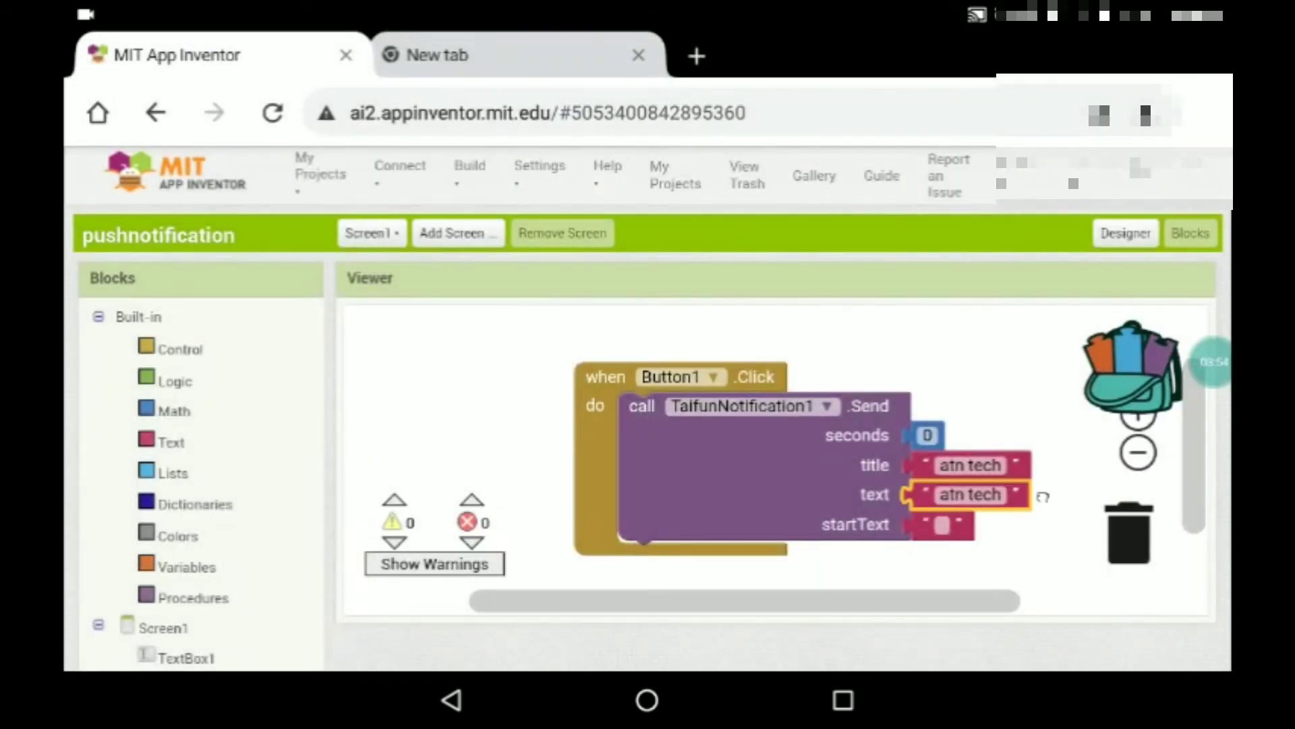
pyautogui.moveTo(1043, 496); pyautogui.dragTo(1128, 536)
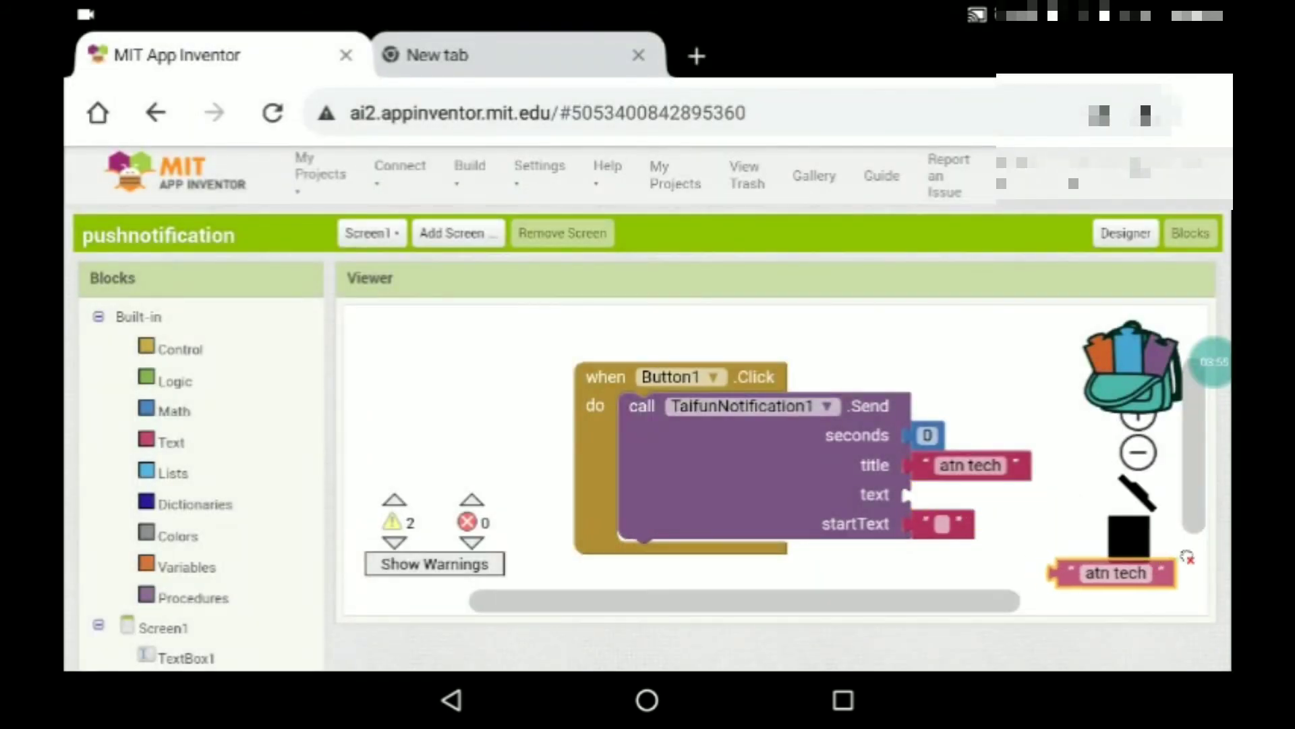
pyautogui.scroll(-3, 254, 536)
pyautogui.scroll(-3, 254, 537)
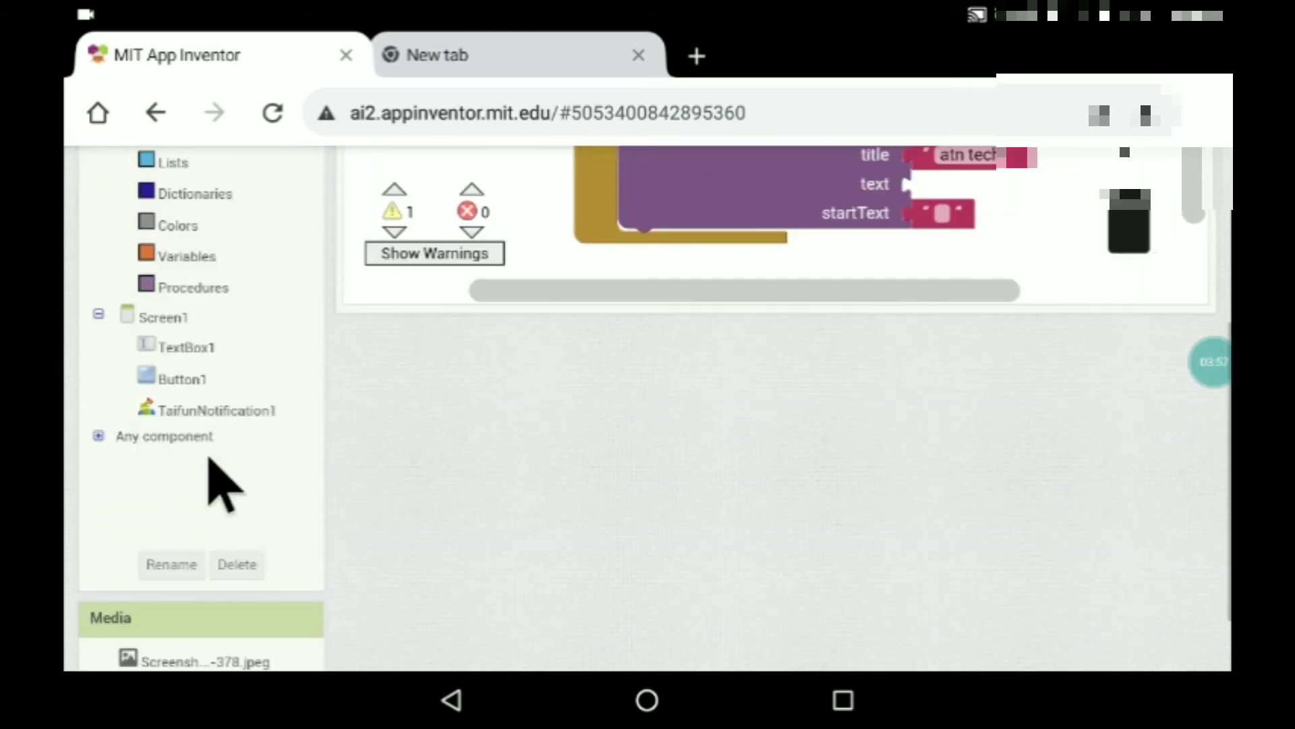
pyautogui.click(184, 347)
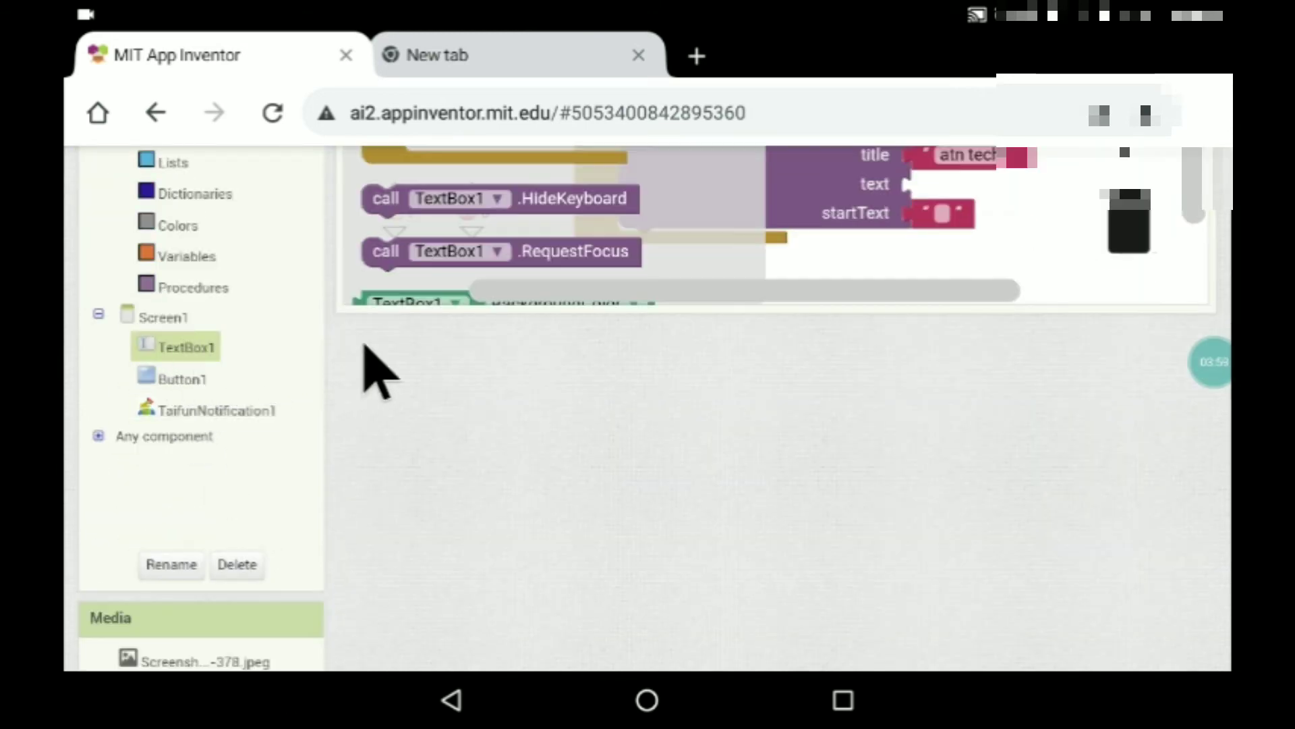
pyautogui.scroll(-2, 587, 182)
pyautogui.scroll(3, 529, 578)
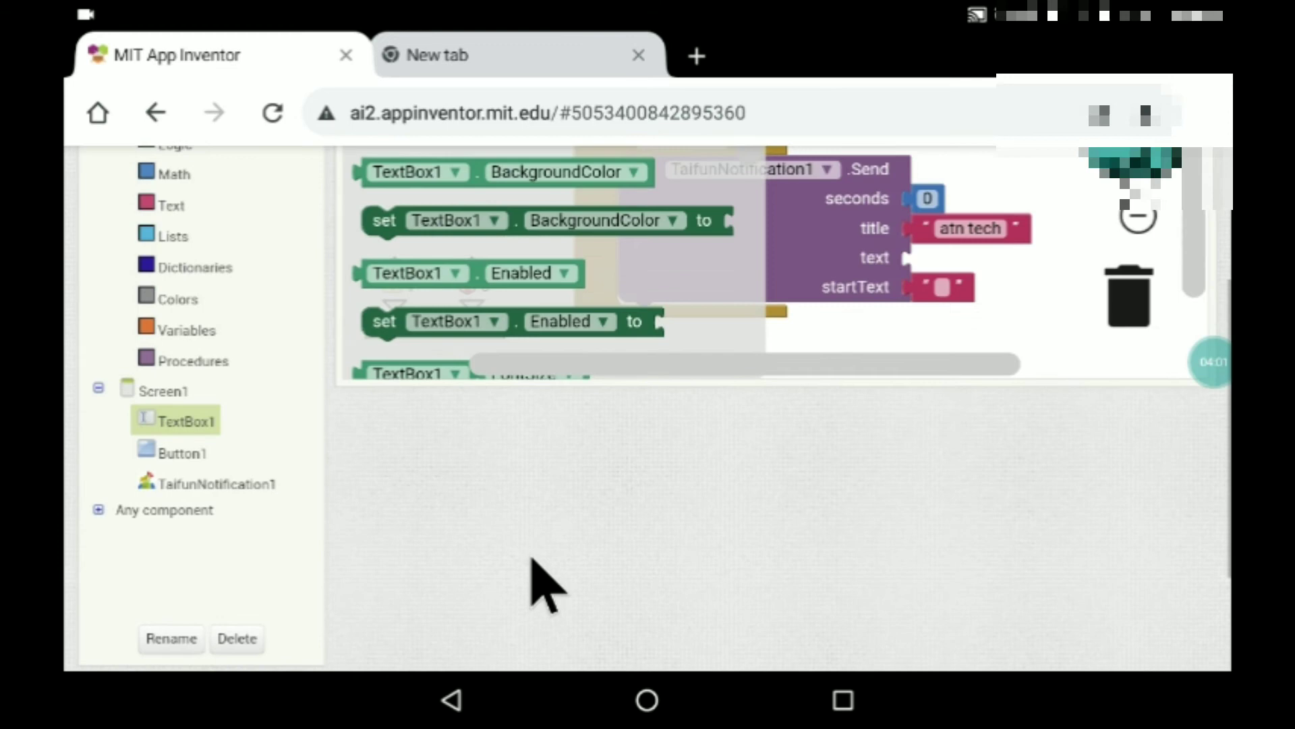
pyautogui.scroll(3, 744, 274)
pyautogui.scroll(2, 770, 294)
pyautogui.scroll(2, 764, 283)
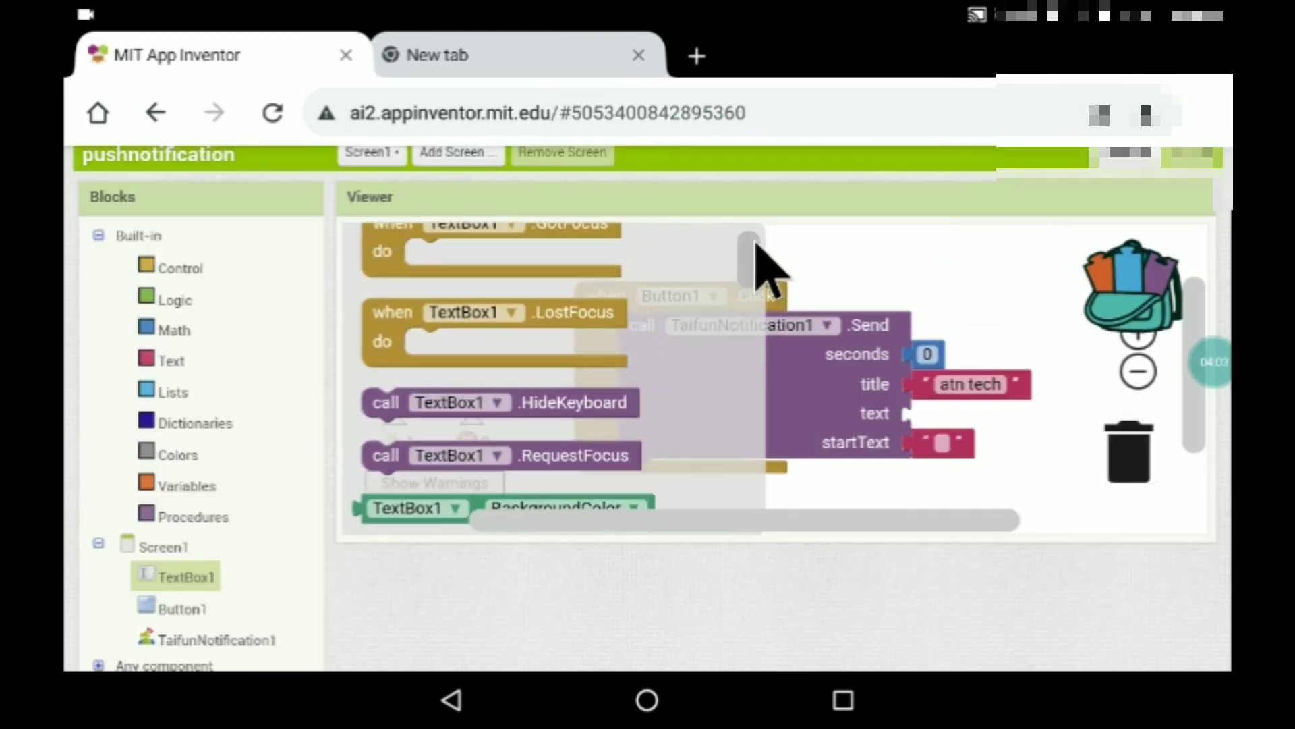
pyautogui.scroll(1, 758, 266)
pyautogui.scroll(-3, 754, 288)
pyautogui.scroll(-3, 746, 344)
pyautogui.scroll(-3, 749, 425)
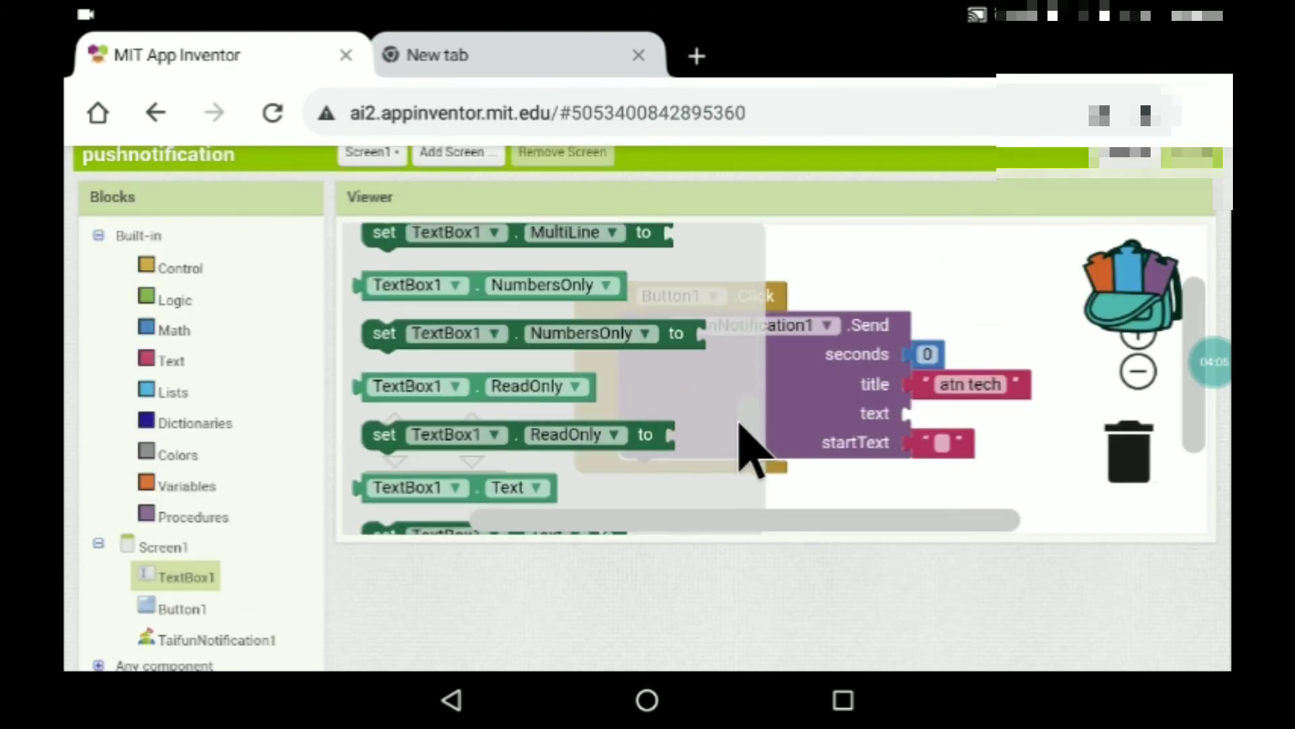
pyautogui.scroll(-2, 758, 465)
pyautogui.scroll(-1, 749, 463)
pyautogui.moveTo(472, 255)
pyautogui.mouseDown()
pyautogui.moveTo(1007, 425)
pyautogui.moveTo(1009, 413)
pyautogui.mouseUp()
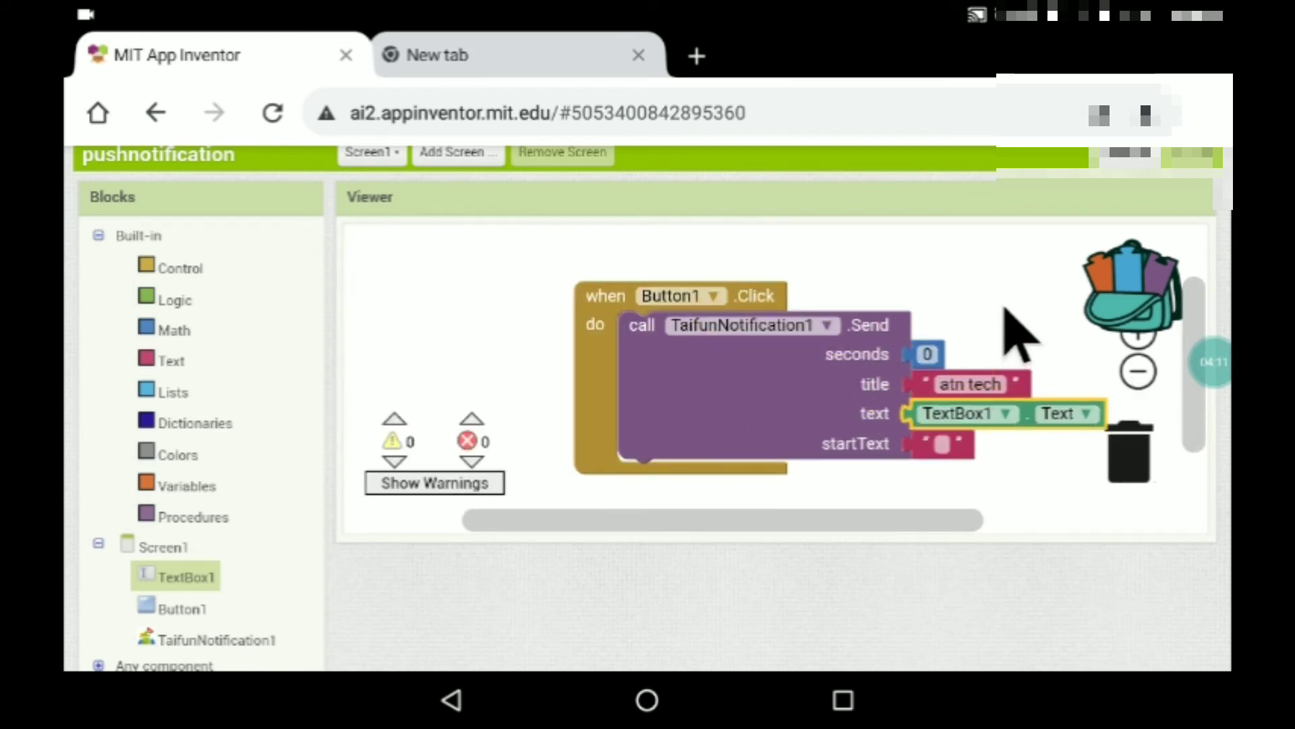
pyautogui.scroll(2, 983, 304)
pyautogui.scroll(-2, 925, 342)
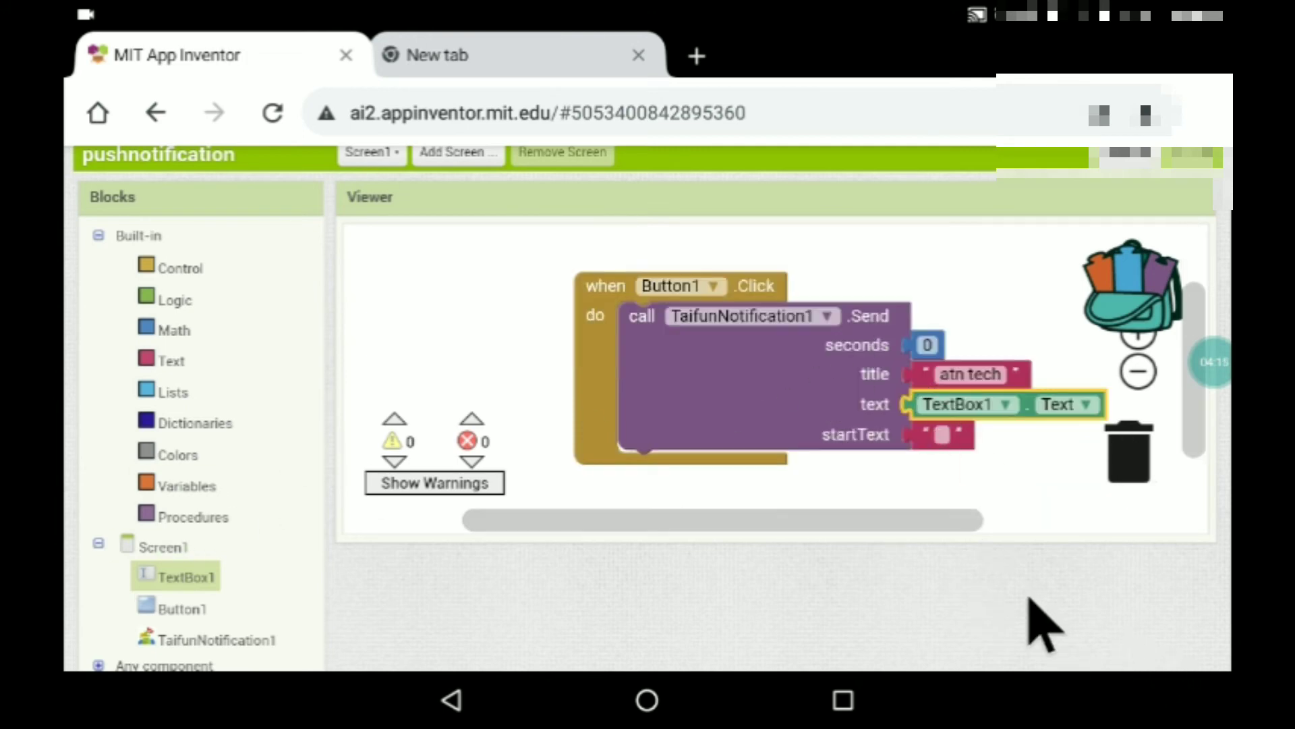
pyautogui.scroll(2, 1052, 602)
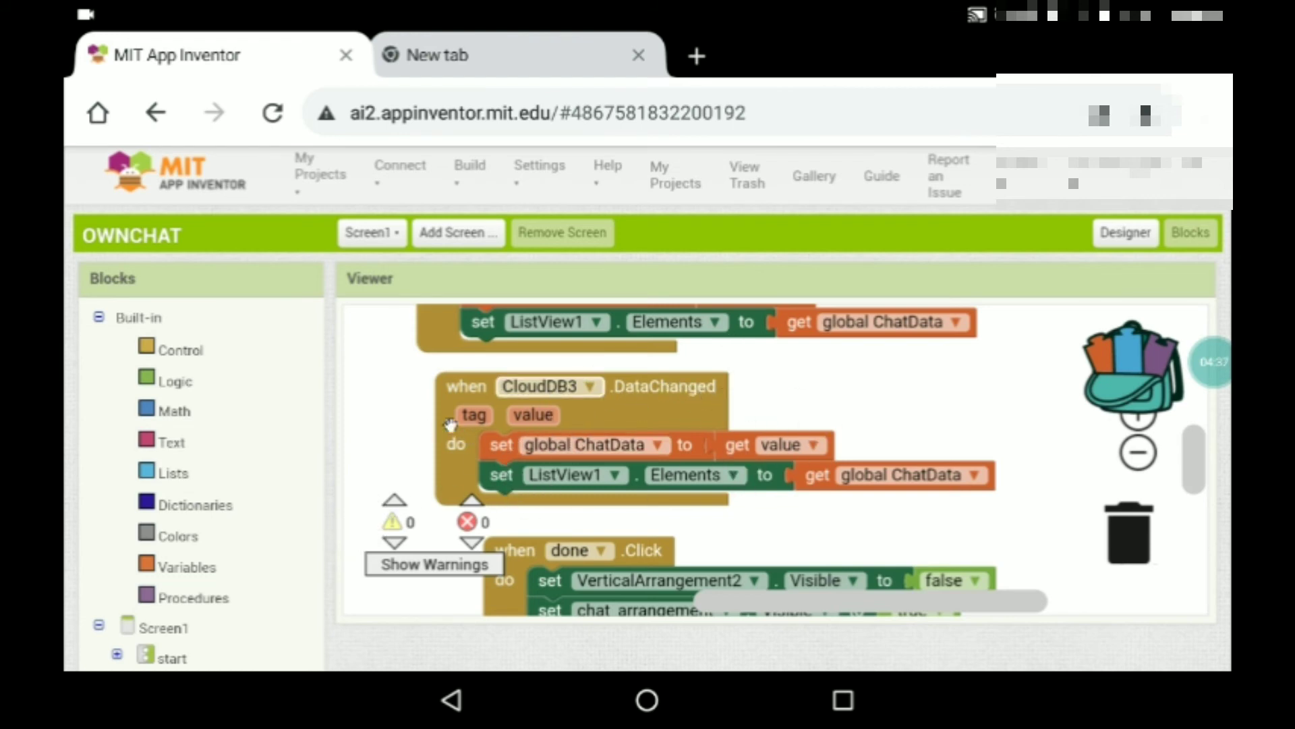
pyautogui.scroll(-3, 212, 546)
pyautogui.scroll(1, 216, 544)
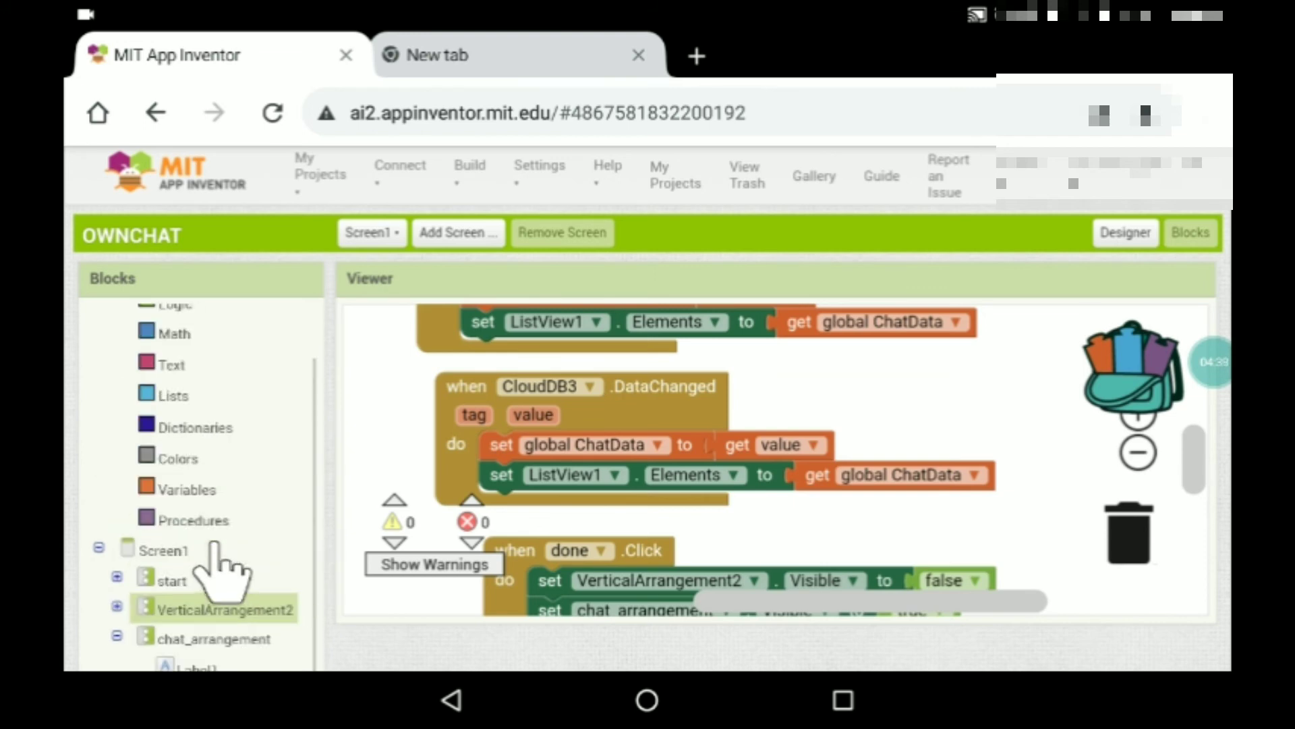
pyautogui.scroll(2, 216, 547)
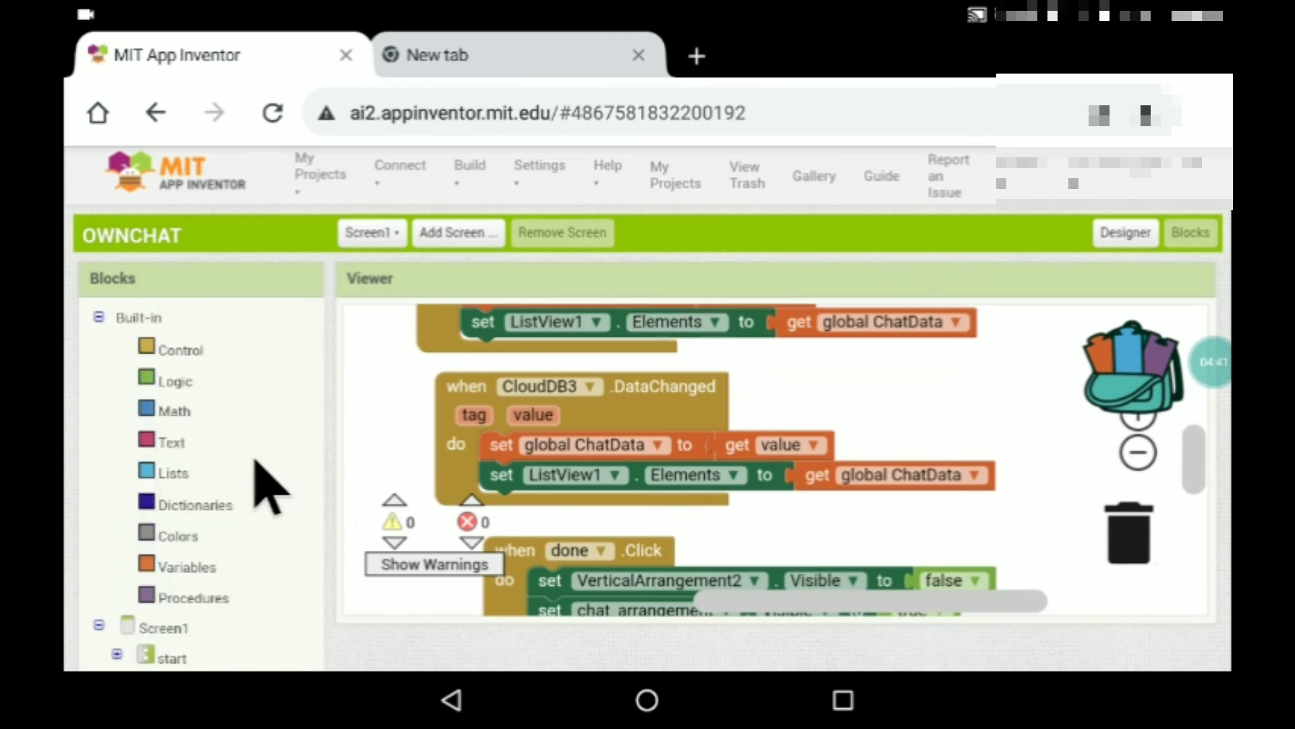
pyautogui.scroll(-3, 259, 461)
pyautogui.scroll(2, 132, 562)
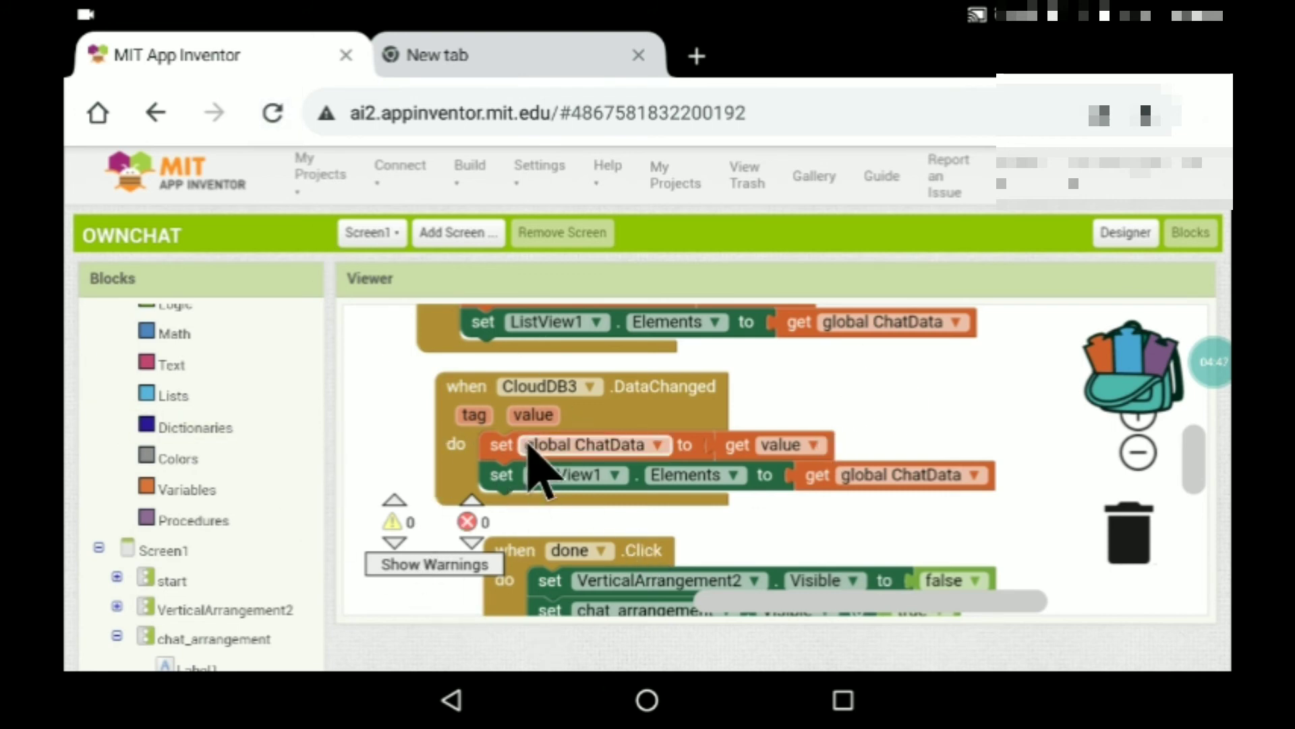
# - Move the when CloudDB3.DataChanged event block about 110 px to the right
pyautogui.moveTo(691, 394); pyautogui.dragTo(816, 383)
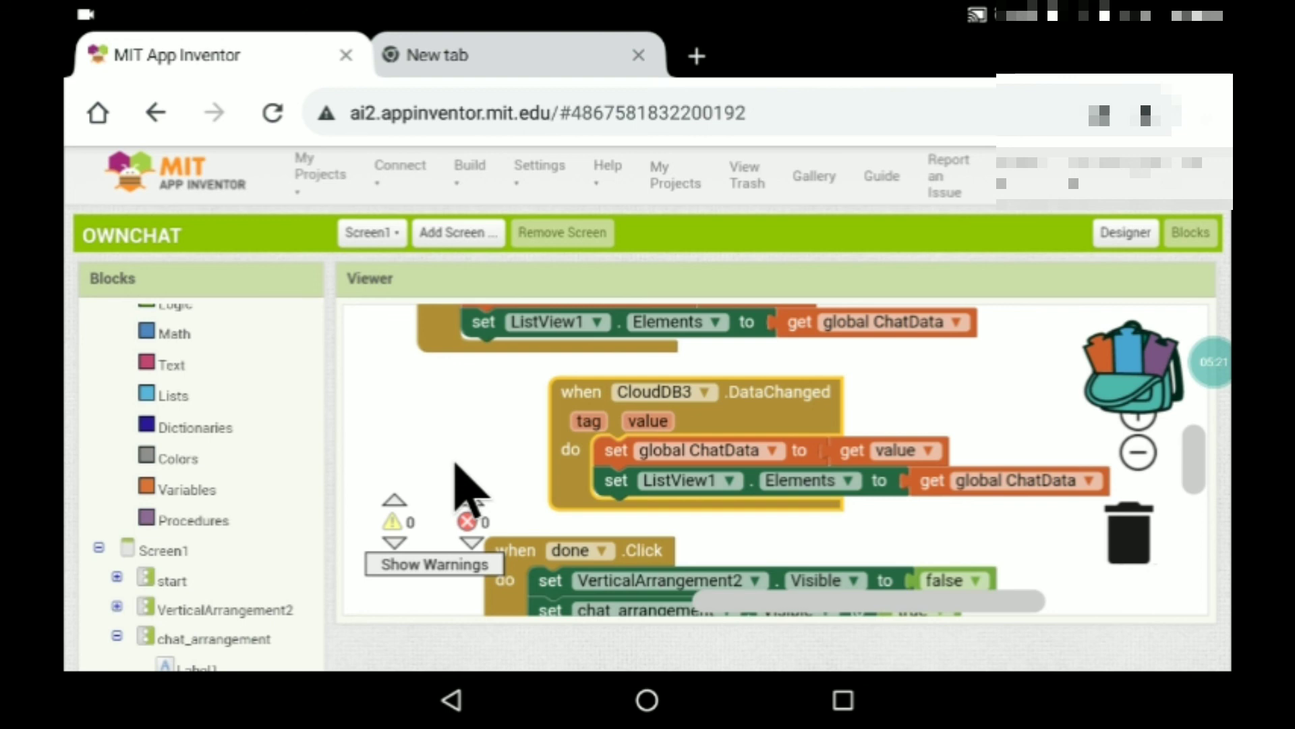
pyautogui.click(1212, 361)
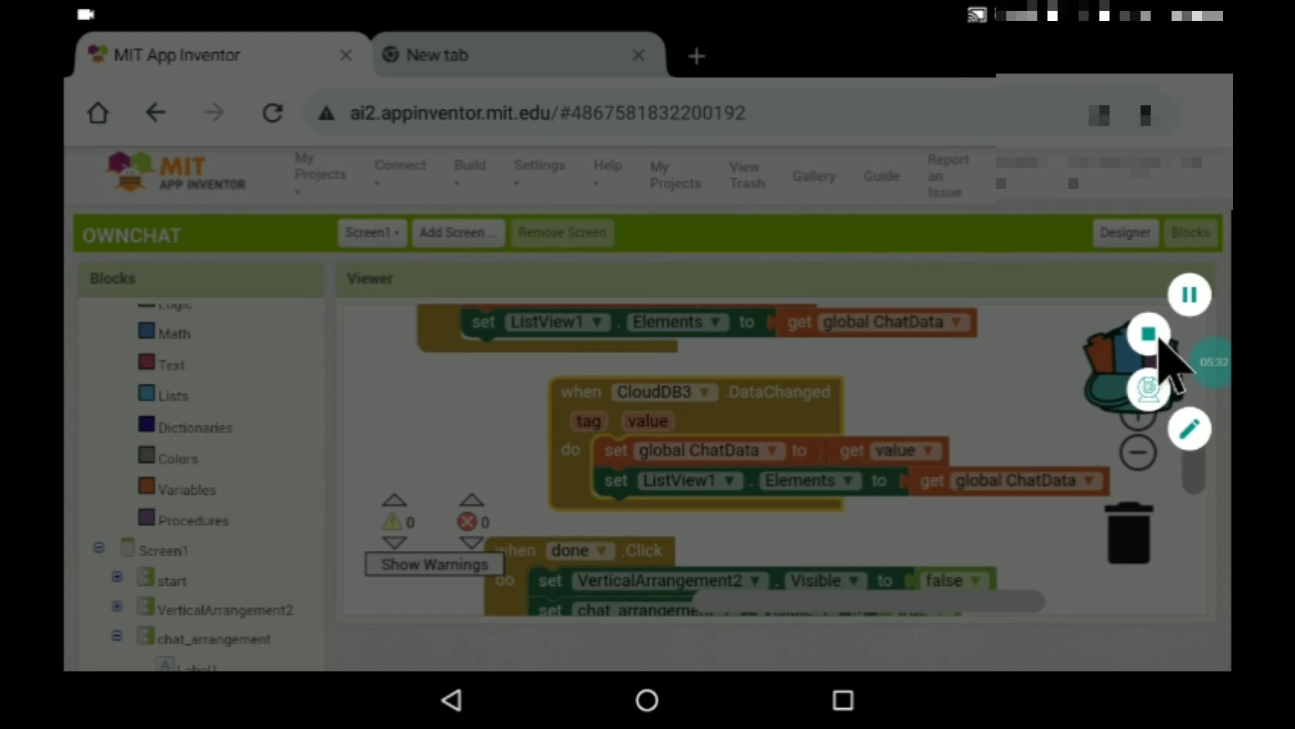
pyautogui.click(1211, 361)
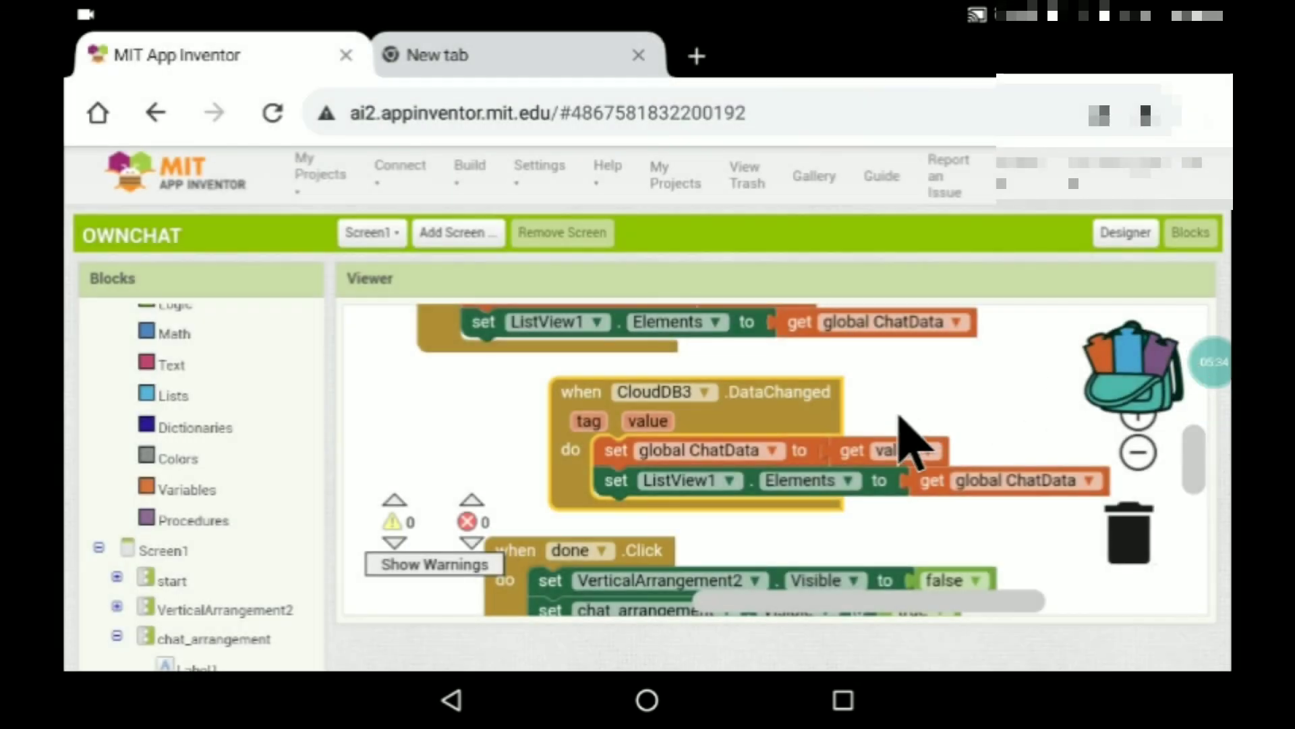